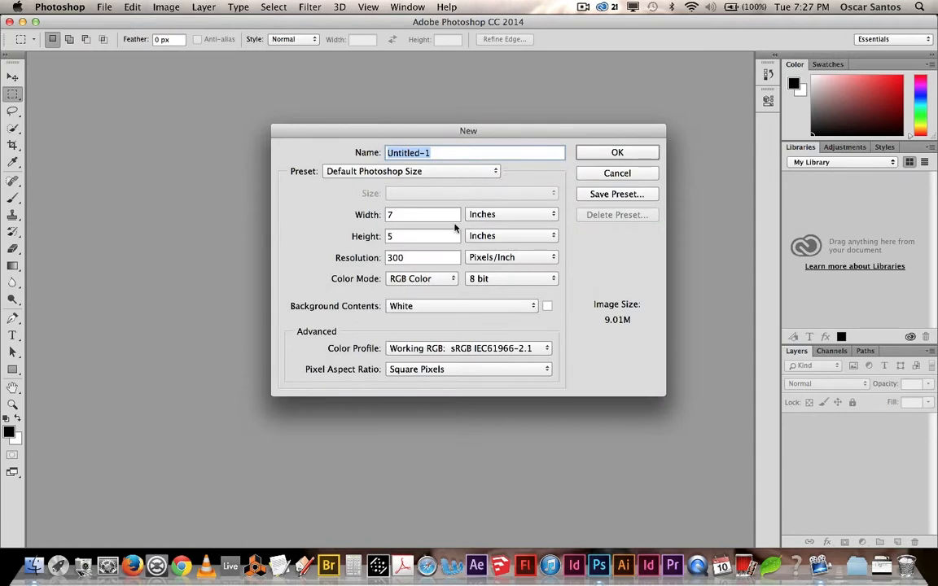
Step: Choose the Web preset for the new document and set its size to 728 by 90 pixels
left_click(452, 172)
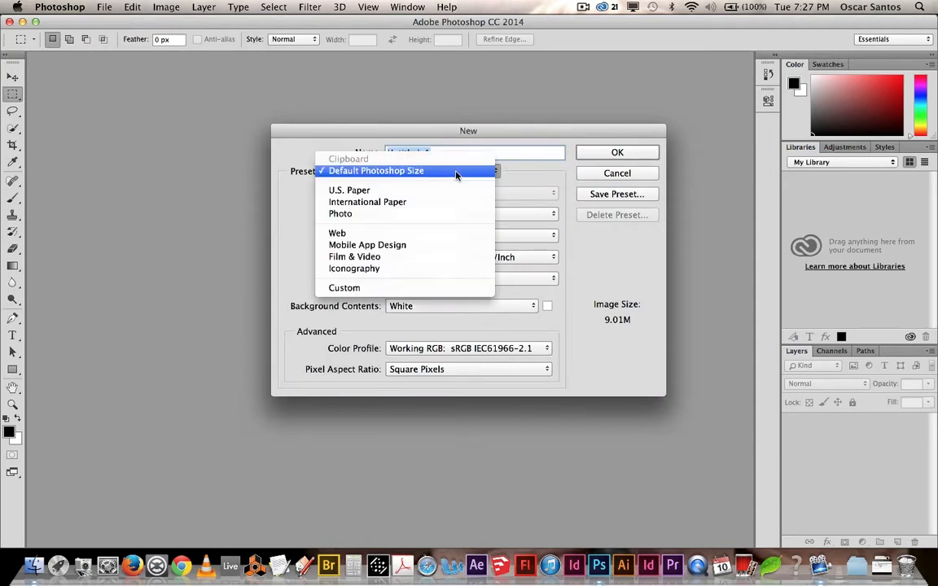
left_click(412, 234)
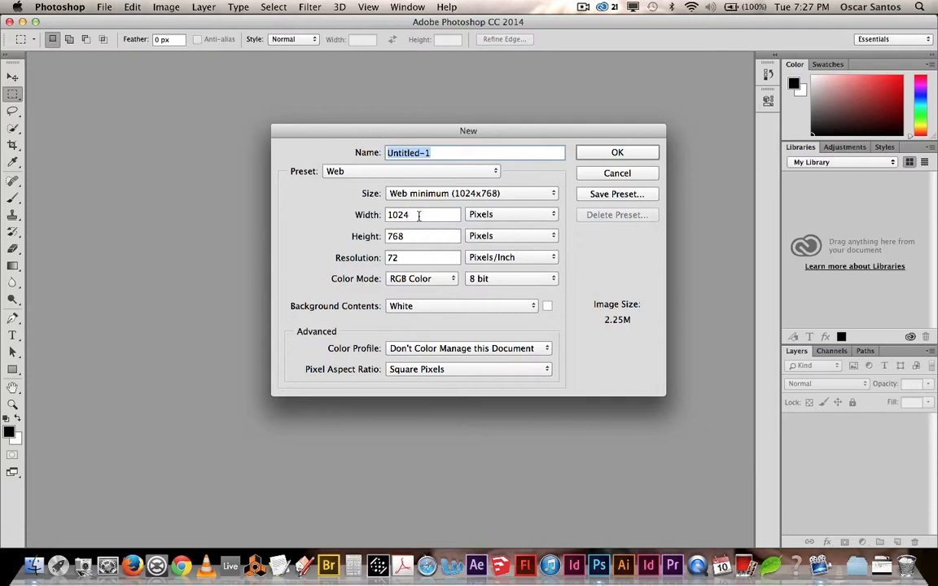
left_click_drag(418, 215, 387, 215)
type("728")
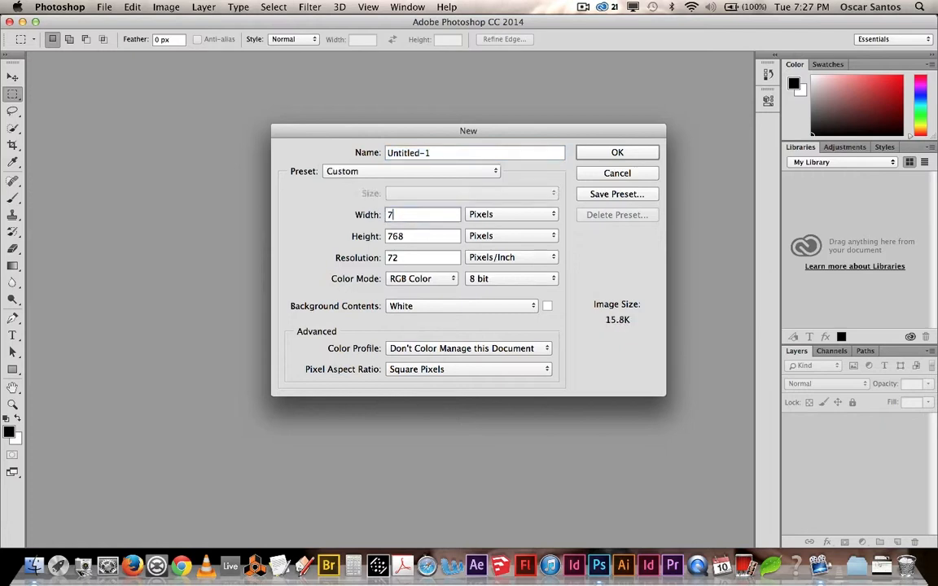
left_click(411, 235)
left_click_drag(411, 235, 344, 212)
type("90")
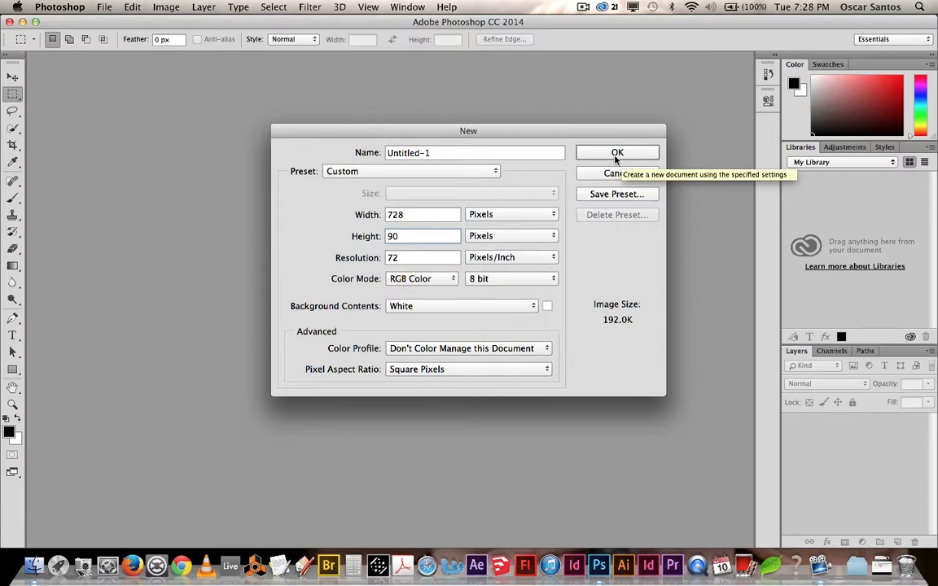
Step: Name the new document Gif_experiment and create it
left_click_drag(442, 153, 388, 153)
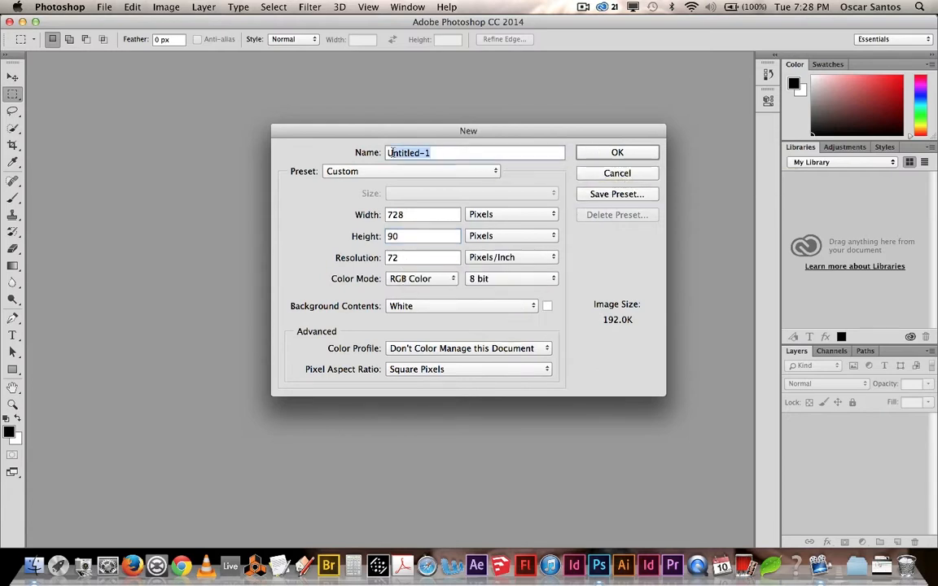
type("C")
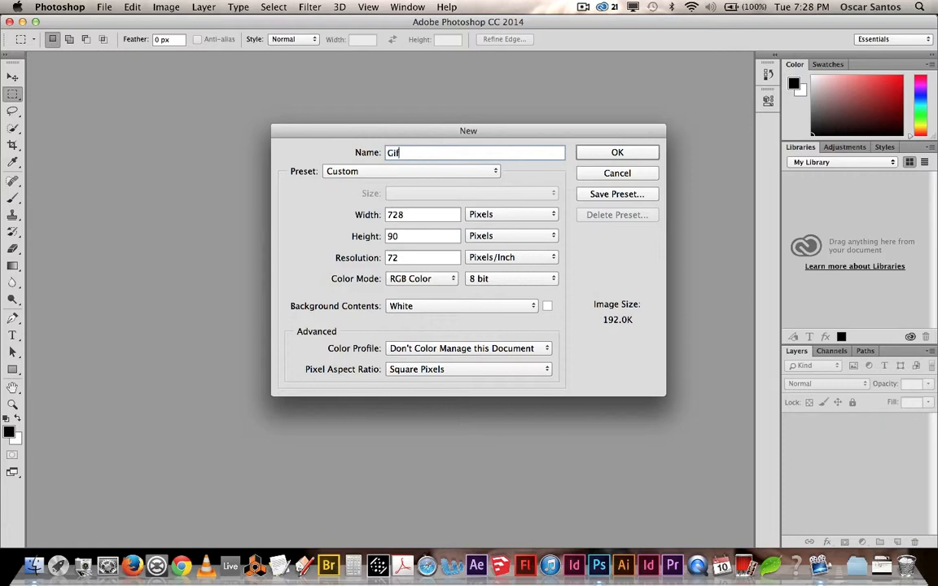
type("if_experiment")
key("Return")
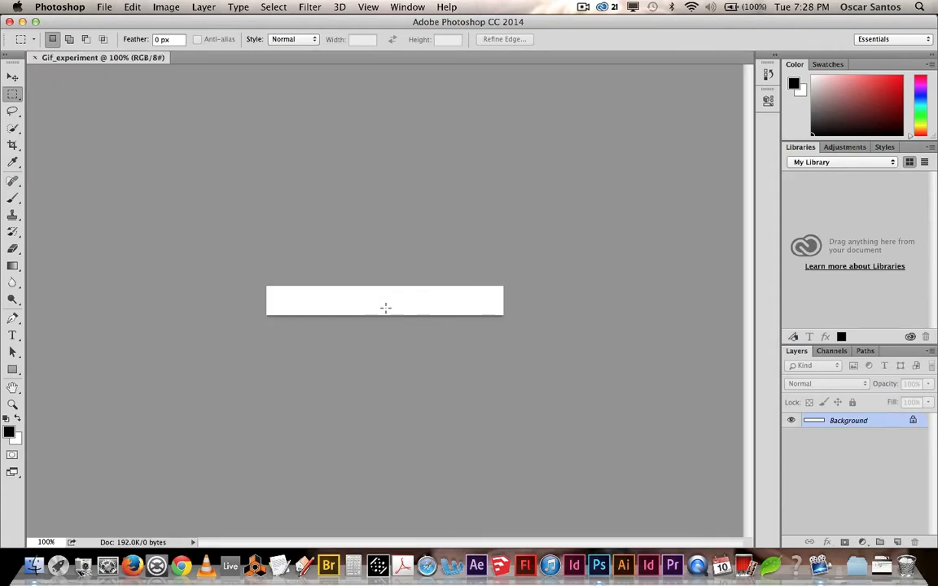
Step: Float the Layers panel beside the banner and enlarge it
key("super+equal")
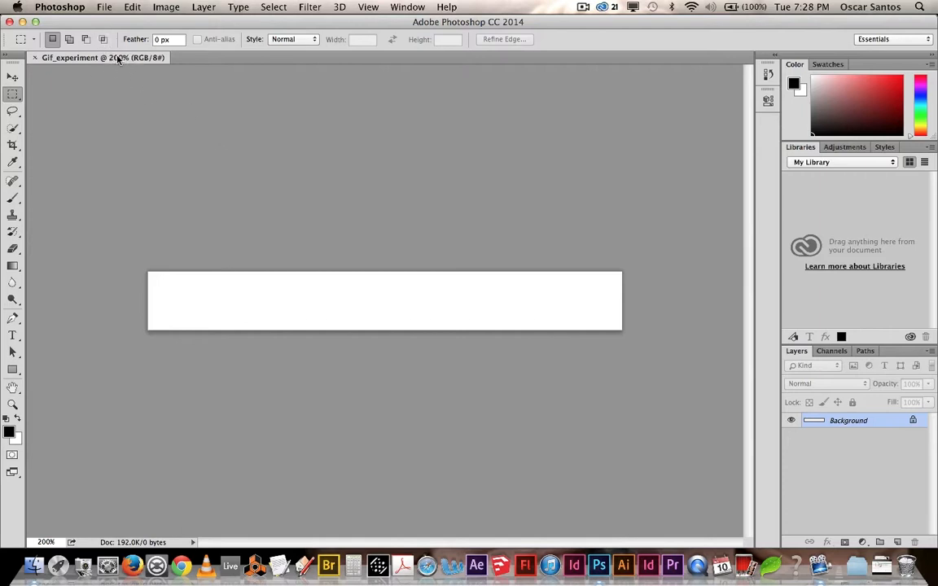
left_click(16, 73)
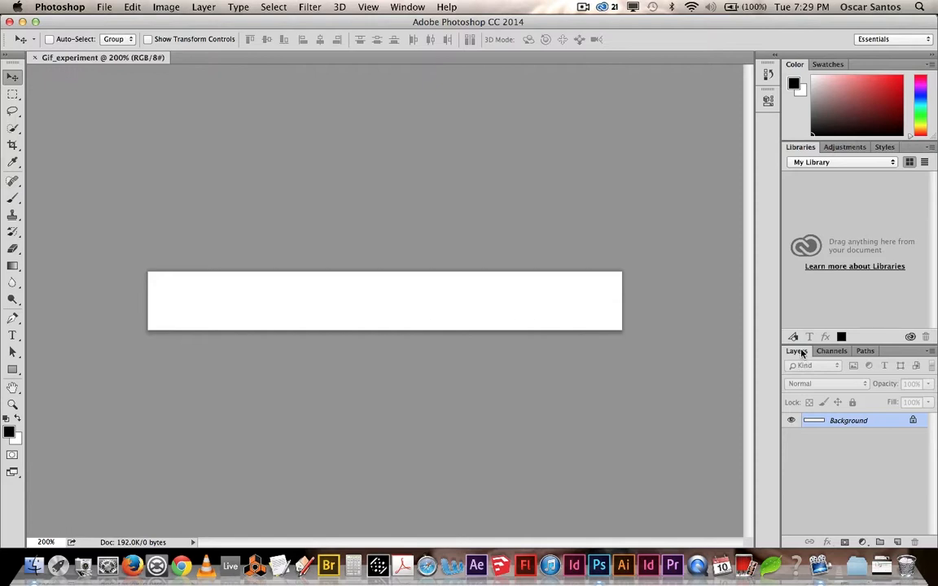
left_click_drag(801, 352, 654, 170)
left_click_drag(788, 302, 835, 376)
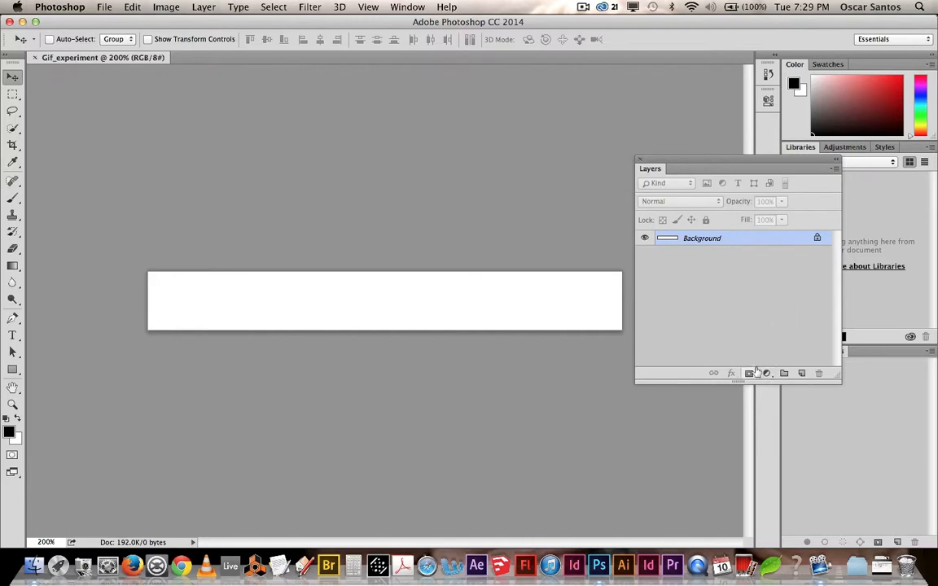
Step: Add a Solid Color fill layer above the background in blue 544cff
left_click(767, 373)
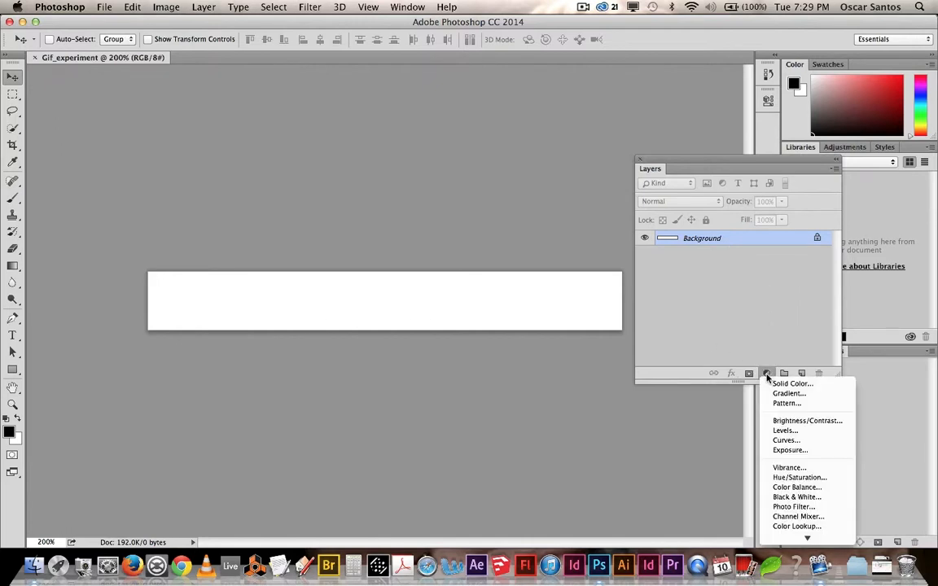
left_click(766, 375)
left_click(767, 374)
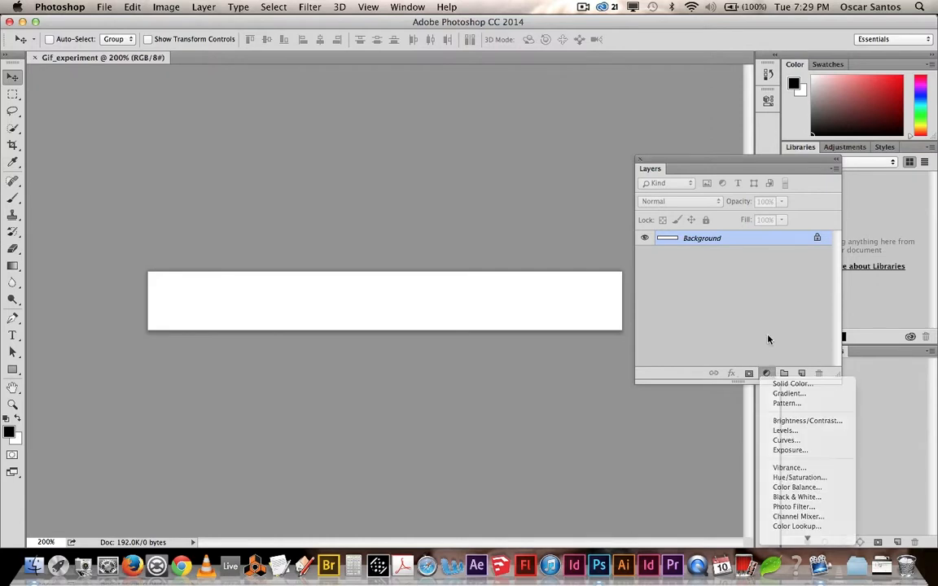
left_click(767, 373)
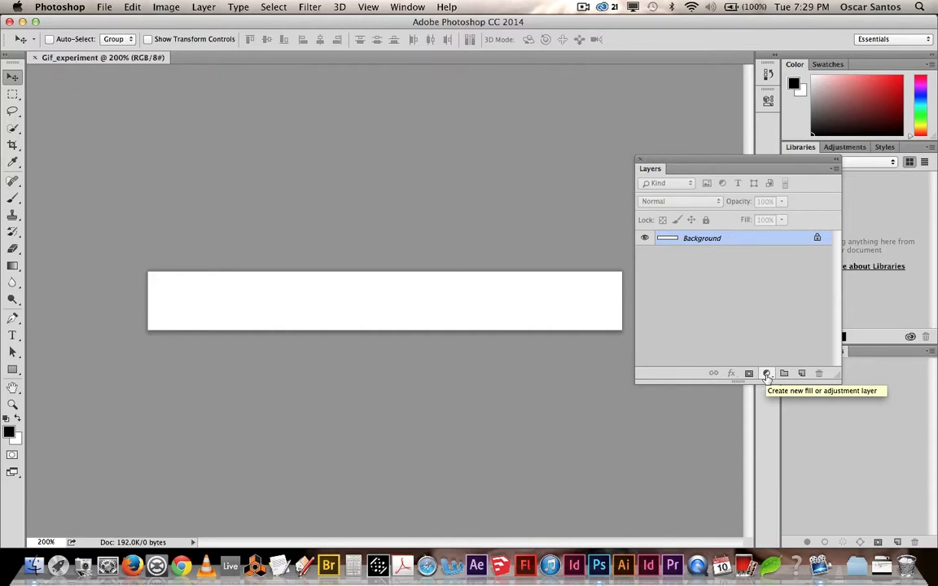
left_click(767, 374)
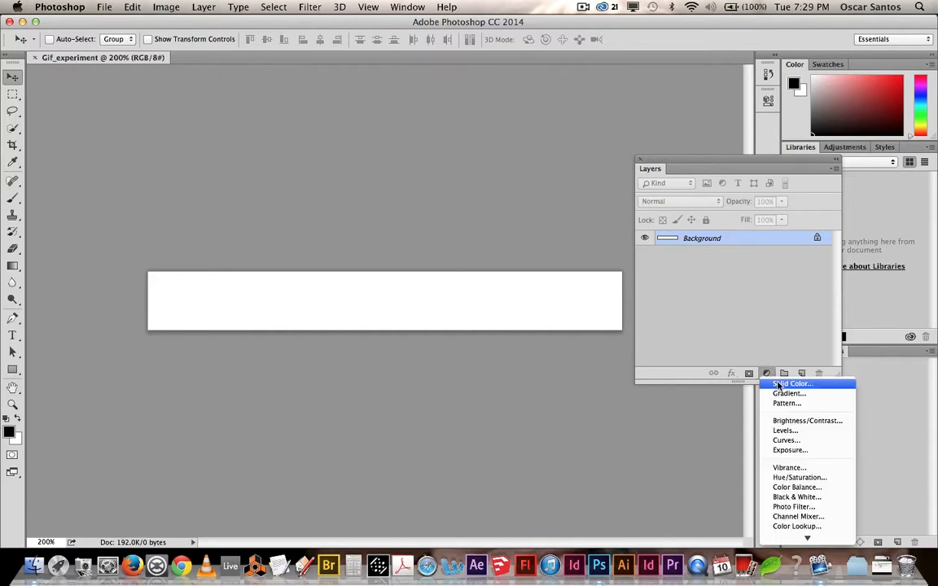
left_click(778, 385)
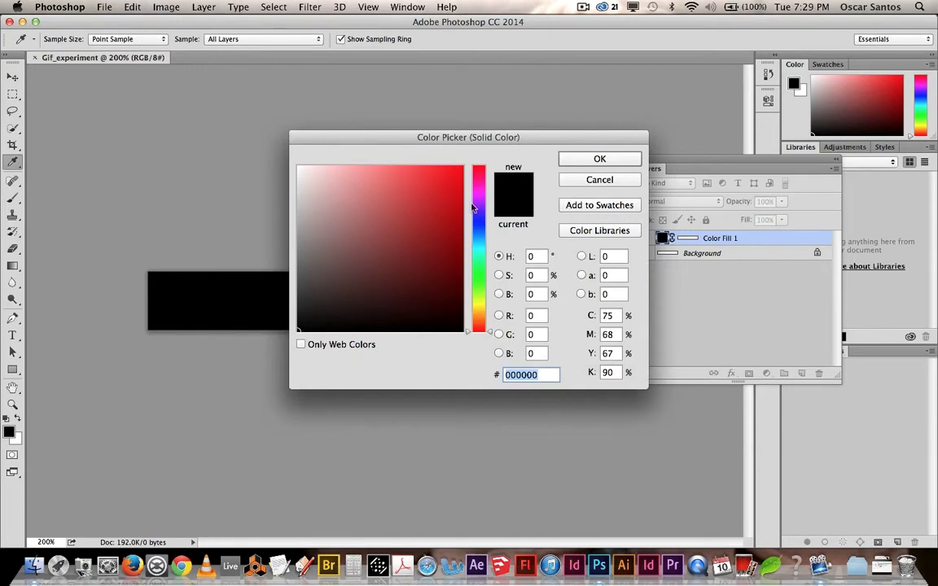
left_click(479, 223)
left_click(413, 167)
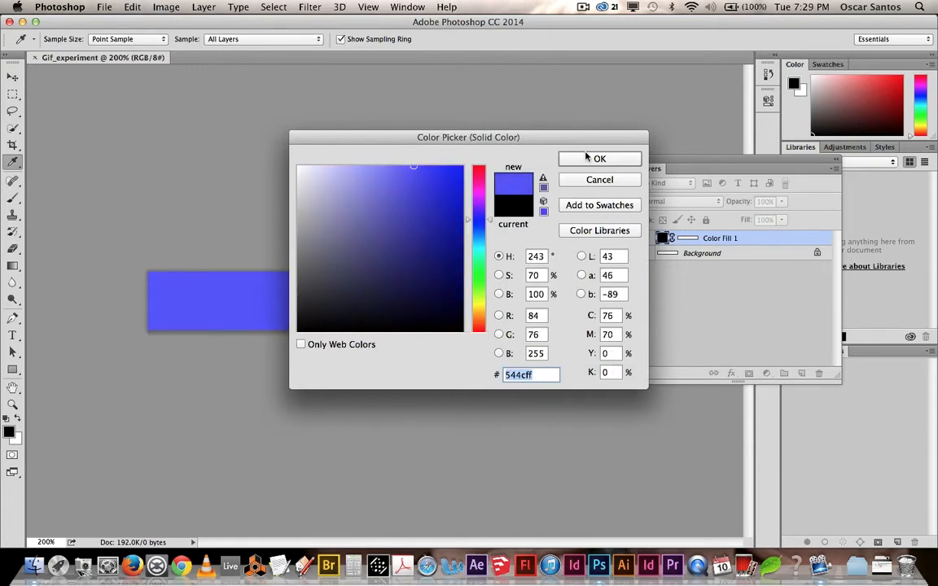
left_click(597, 158)
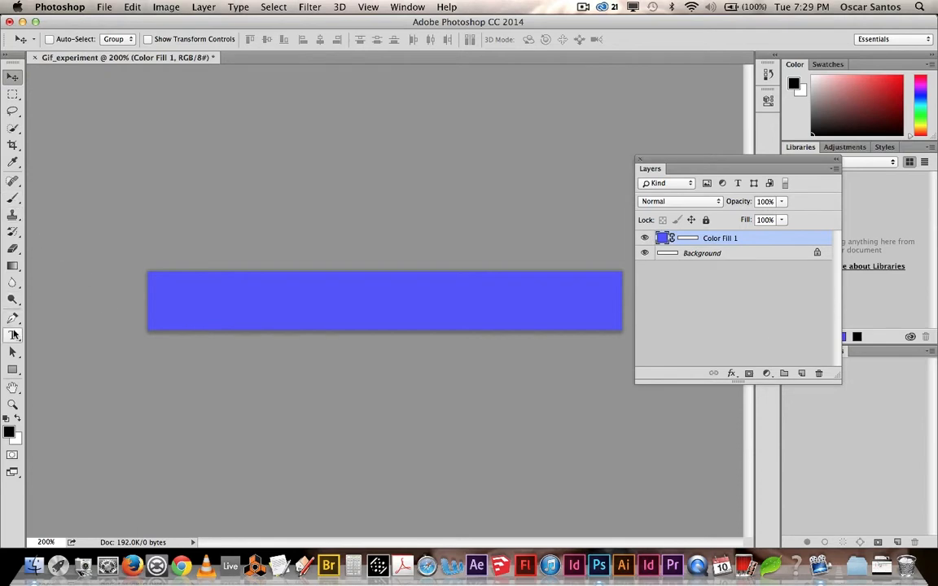
Step: Add a text box spanning the full width of the blue banner with the text "THIS IS TYPE!"
key("t")
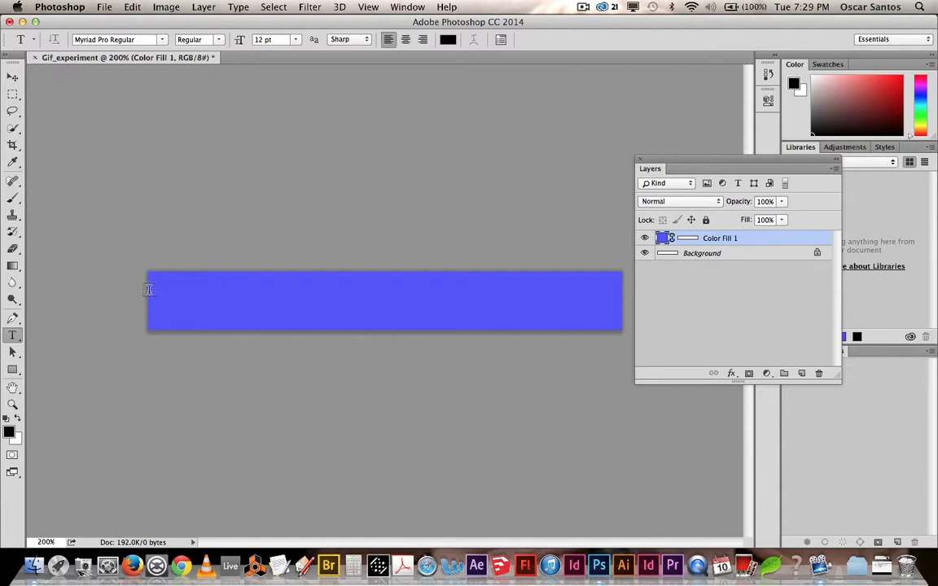
left_click_drag(147, 283, 623, 316)
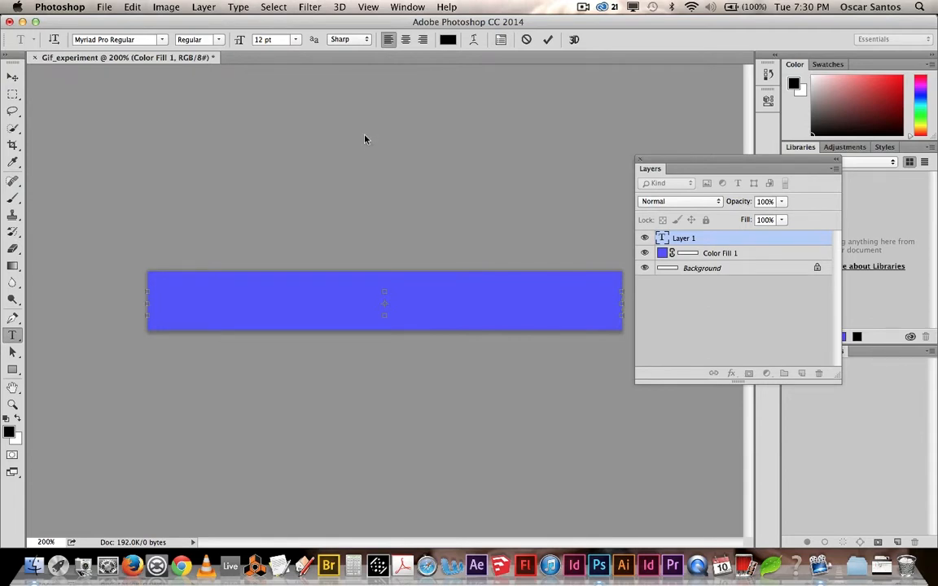
type("THIS IS TYPE!")
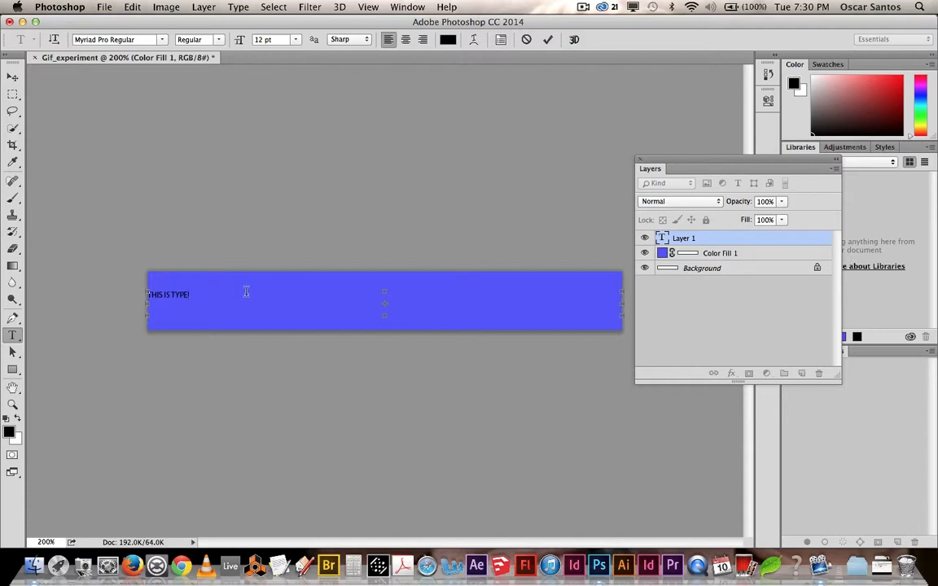
Step: Set the colour of all the banner text to white, ffffff
left_click_drag(191, 294, 146, 294)
left_click(448, 39)
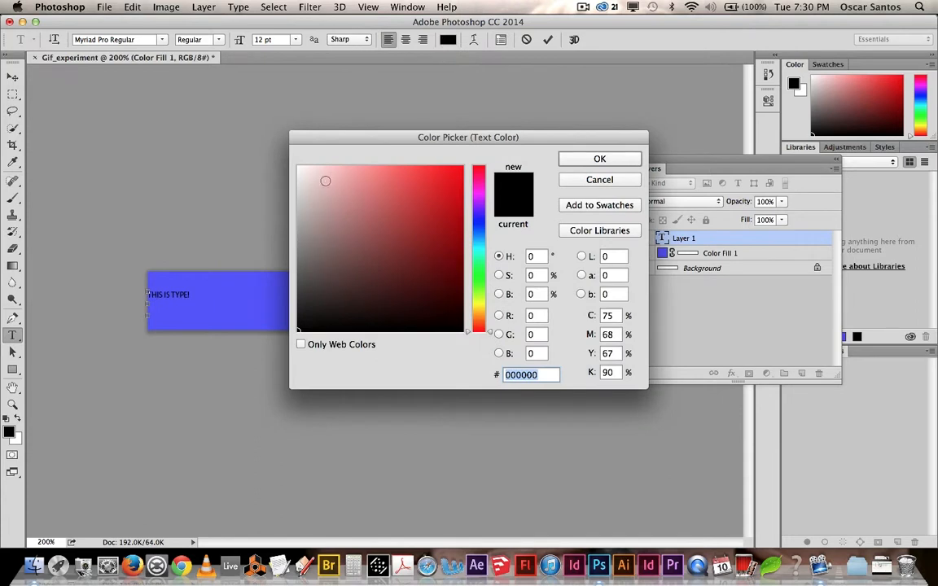
type("ffffff")
left_click(599, 159)
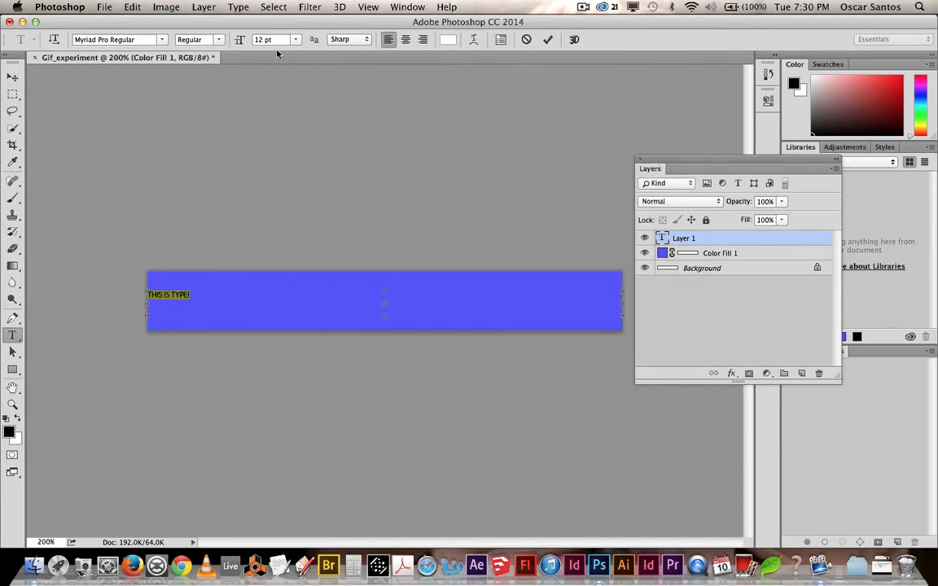
Step: Set the banner text to 30 pt, centre it in its text box and commit the text
left_click(295, 39)
left_click(287, 162)
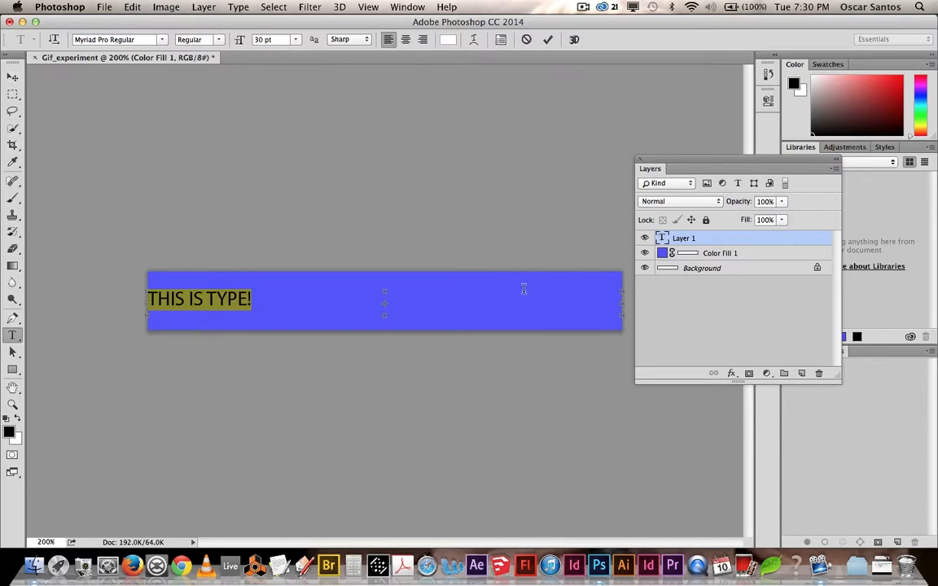
left_click(406, 41)
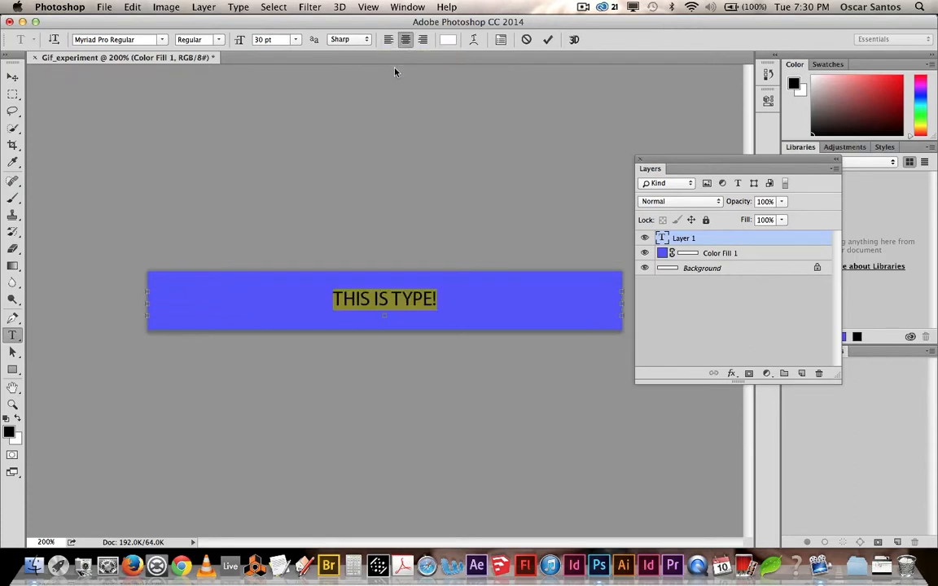
left_click(12, 77)
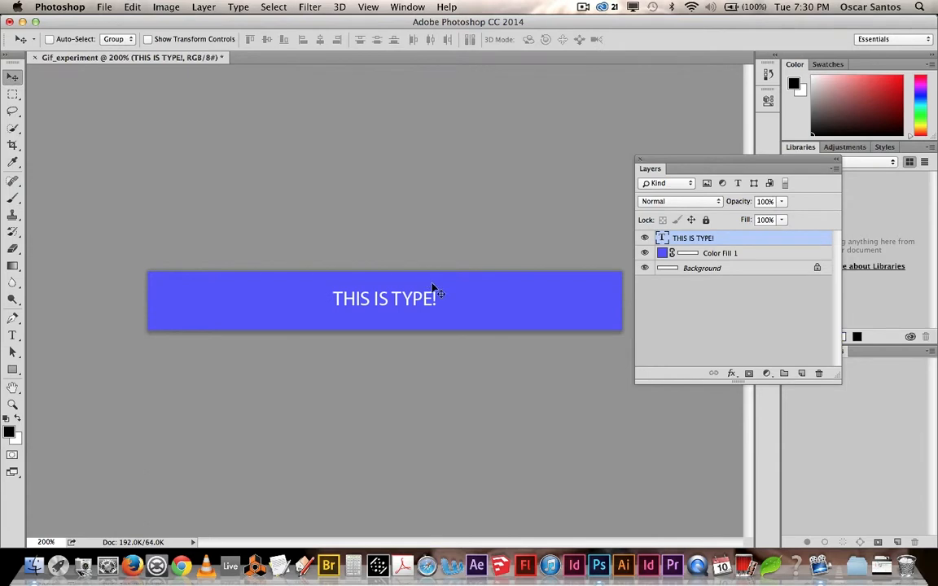
Step: Delete the locked Background layer
left_click(697, 268)
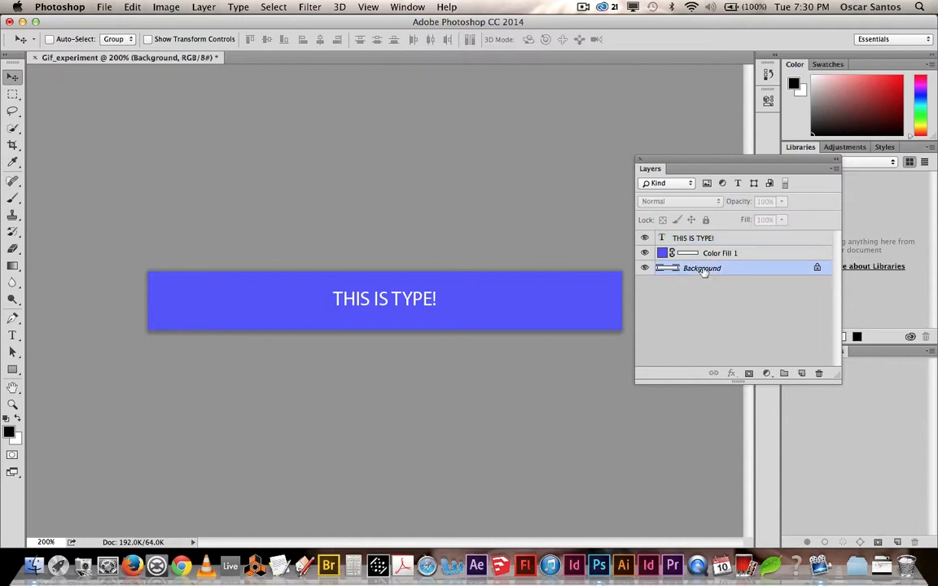
left_click(819, 374)
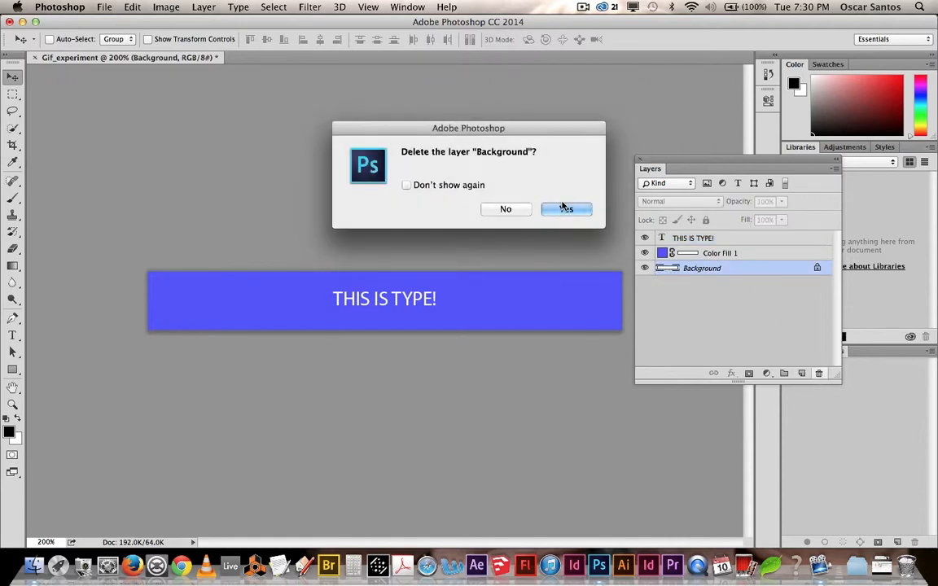
left_click(565, 209)
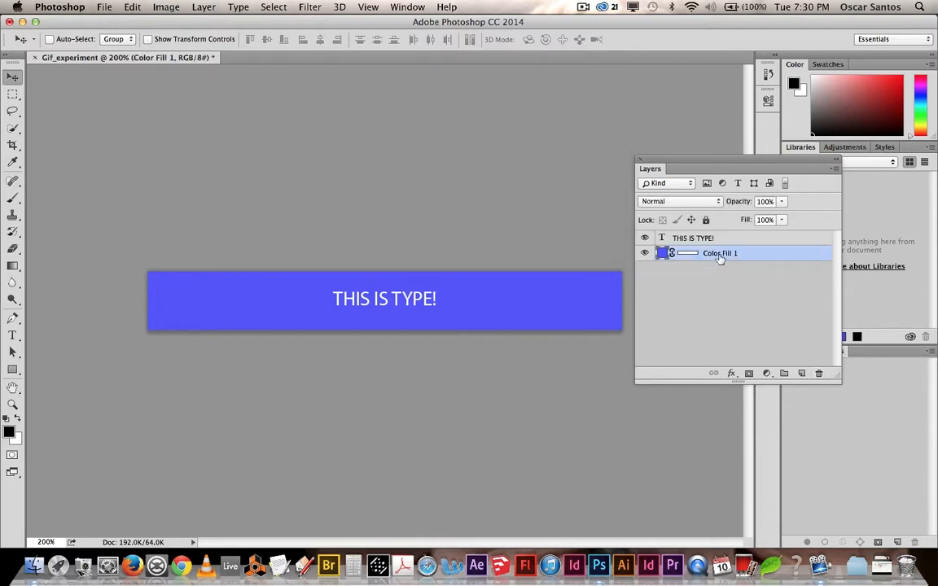
Step: Rename the colour fill layer to "Blue Background" and make the text layer active
double_click(720, 253)
type("Blue Background")
left_click(659, 237)
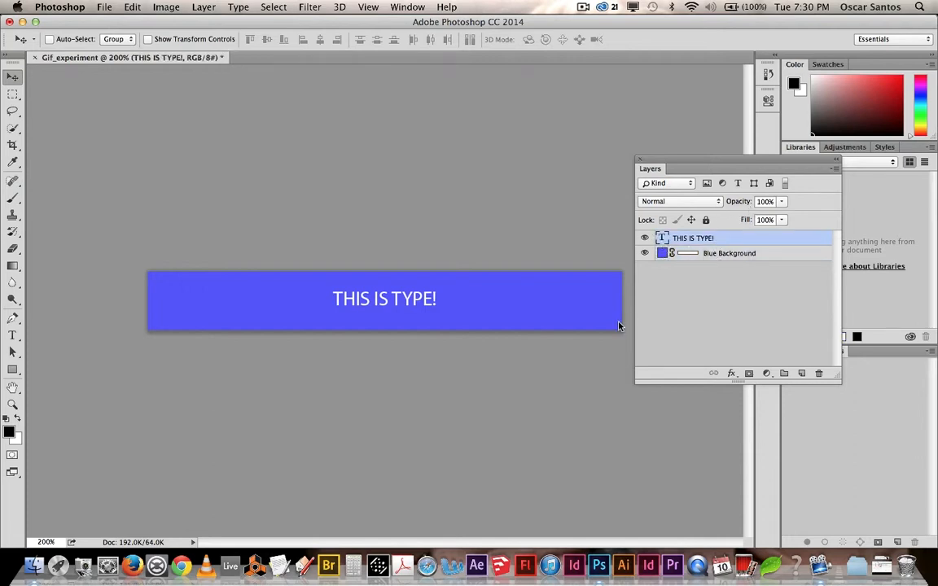
Step: Set up the Ellipse Tool in Shape mode with a solid red fill
left_click(13, 370)
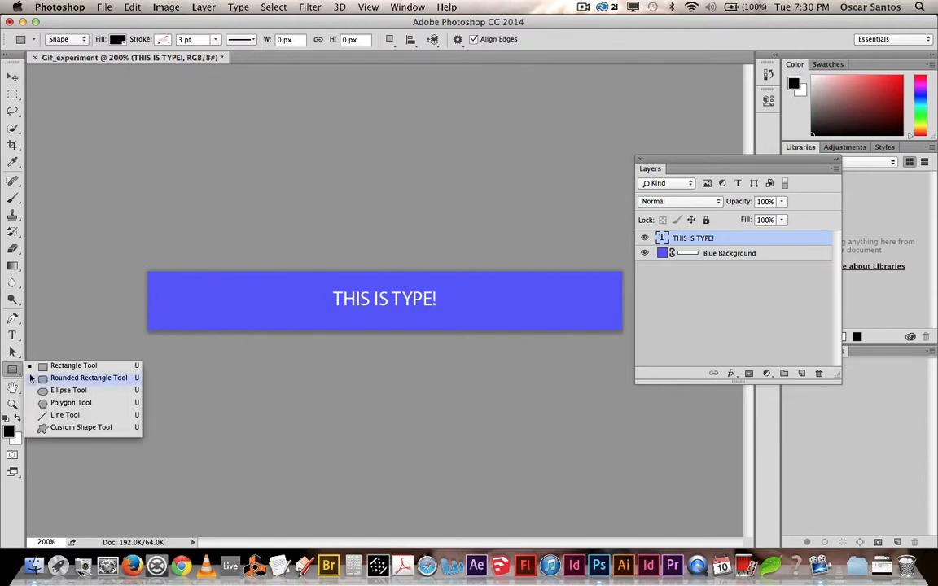
left_click(73, 392)
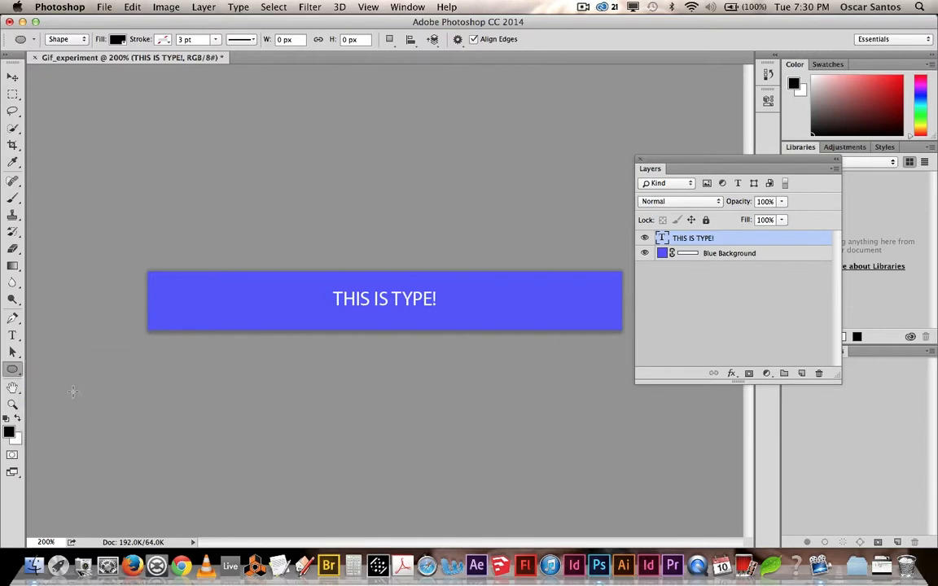
left_click(82, 40)
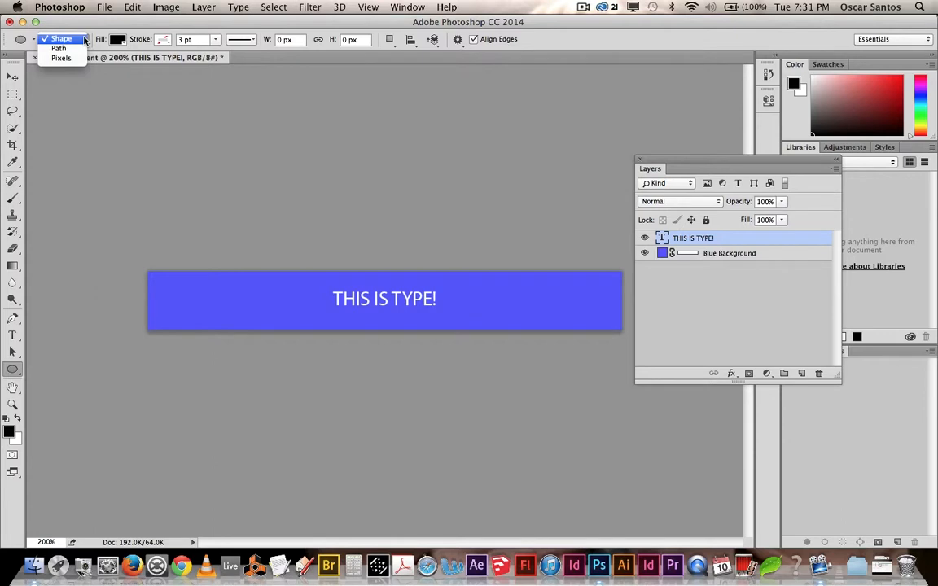
left_click(84, 40)
left_click(117, 39)
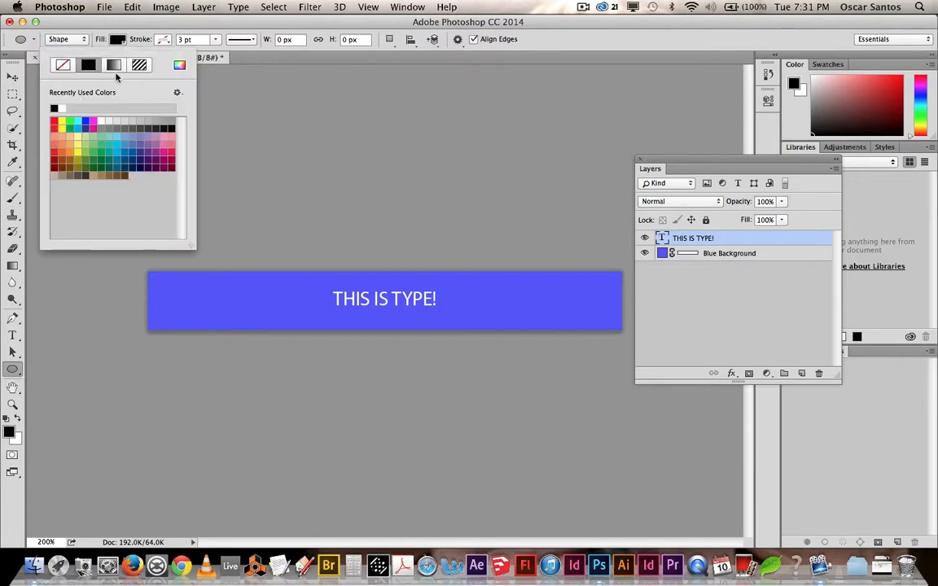
left_click(54, 121)
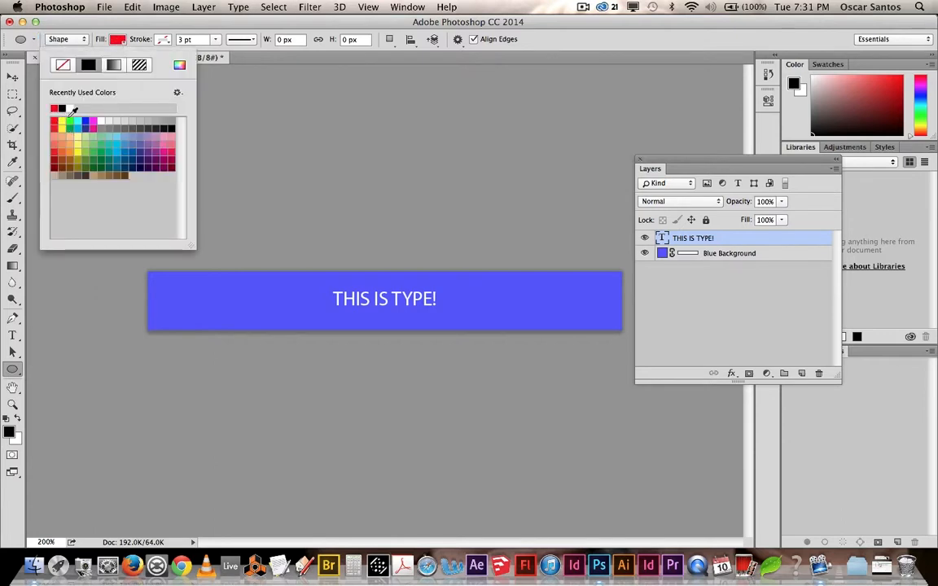
left_click(139, 31)
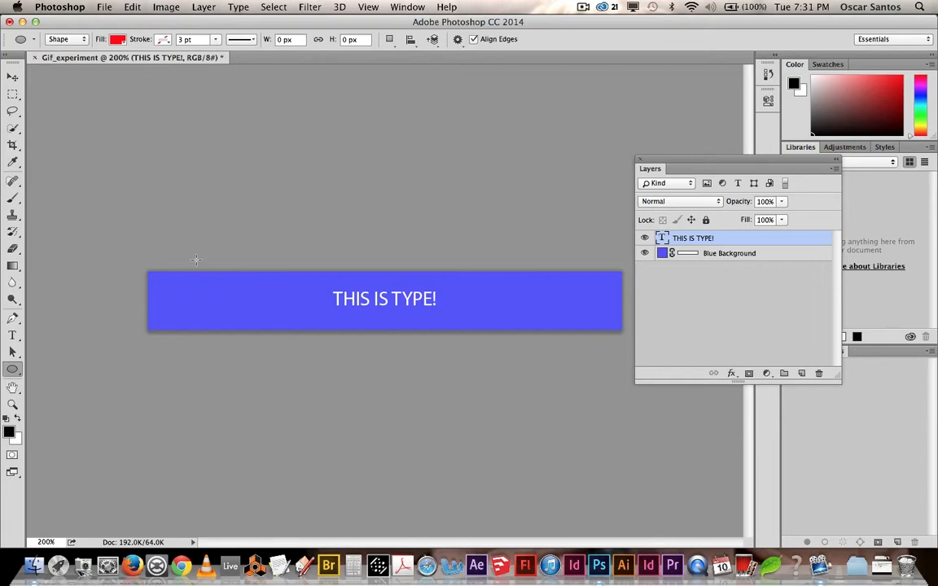
Step: Draw an 80 by 80 px red circle on the banner, left of the text, and switch to the Move tool
left_click_drag(194, 275, 245, 329)
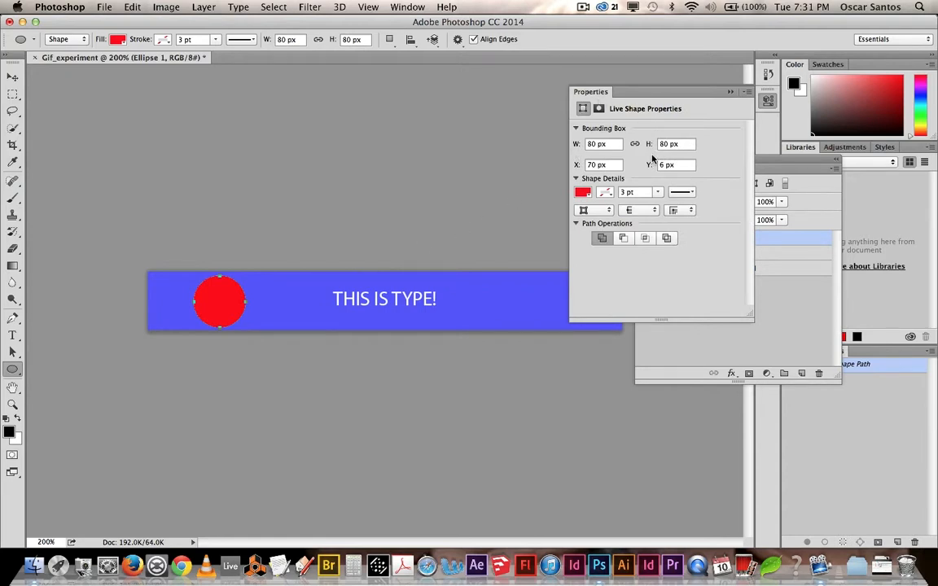
left_click(730, 91)
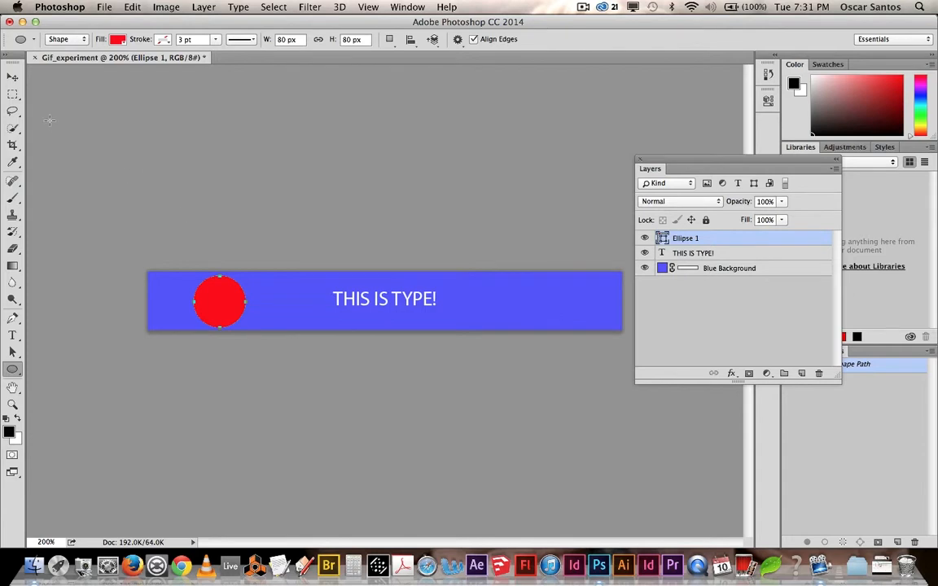
left_click(13, 76)
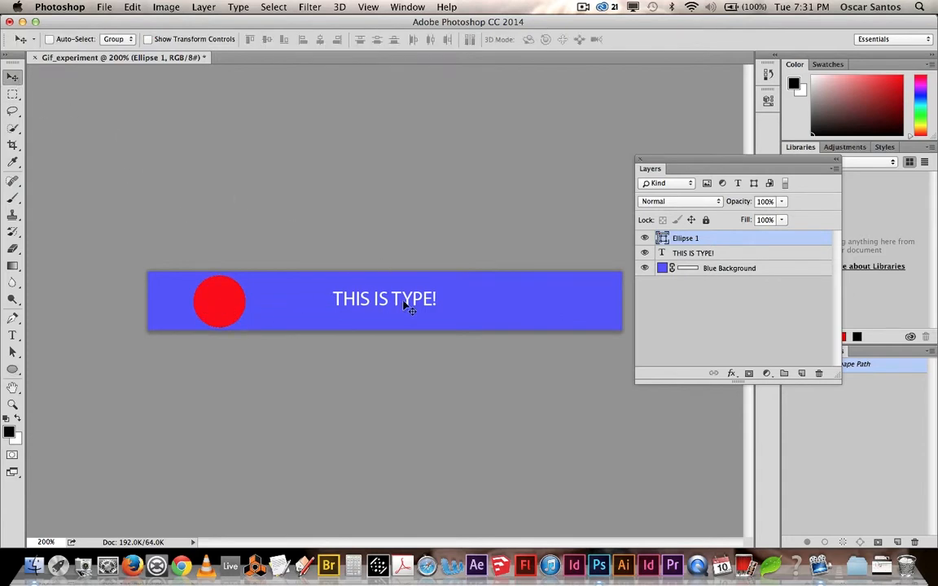
Step: Rename the ellipse layer to "Red Dot"
double_click(686, 239)
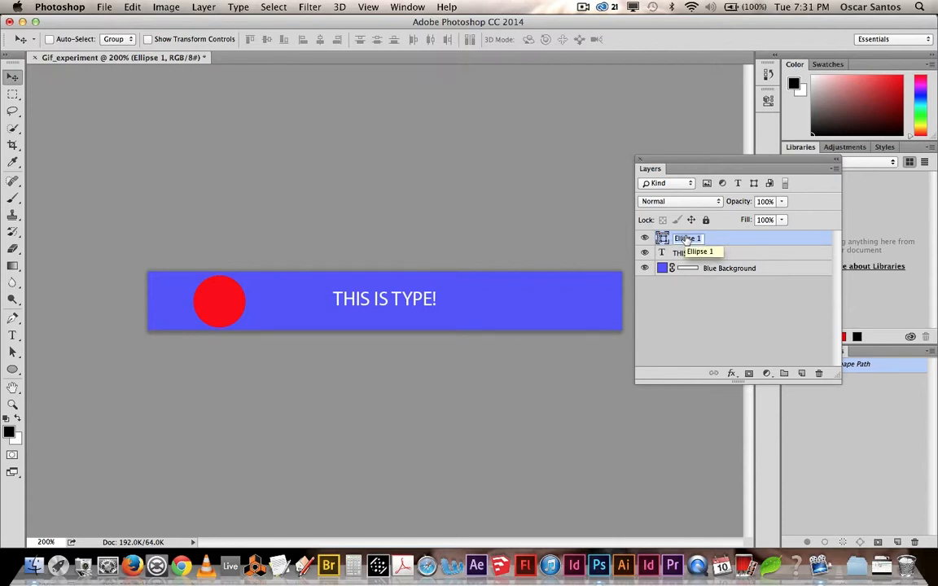
type("Red Dor")
key("BackSpace")
type("t")
key("Return")
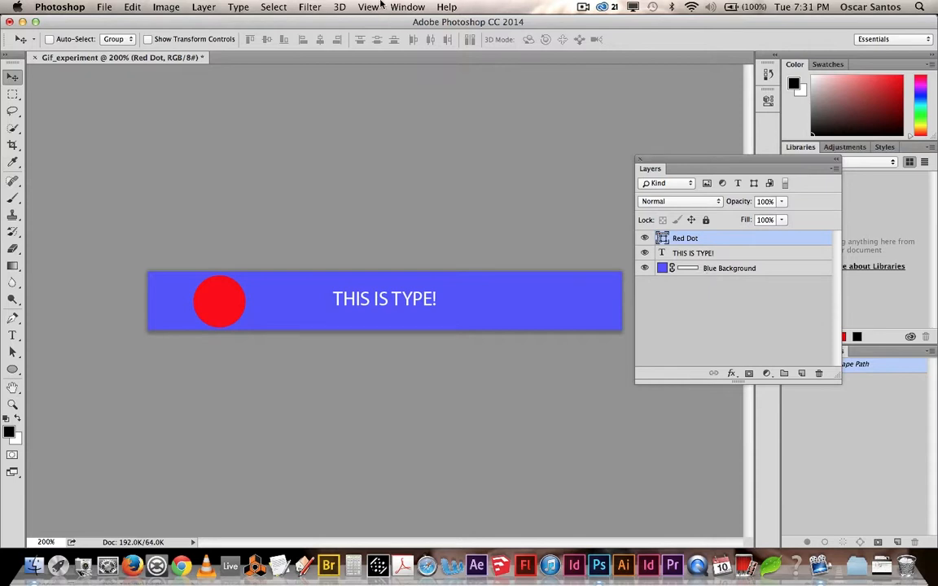
Step: Show the Timeline and create a frame animation from the banner
left_click(342, 7)
mouse_move(409, 6)
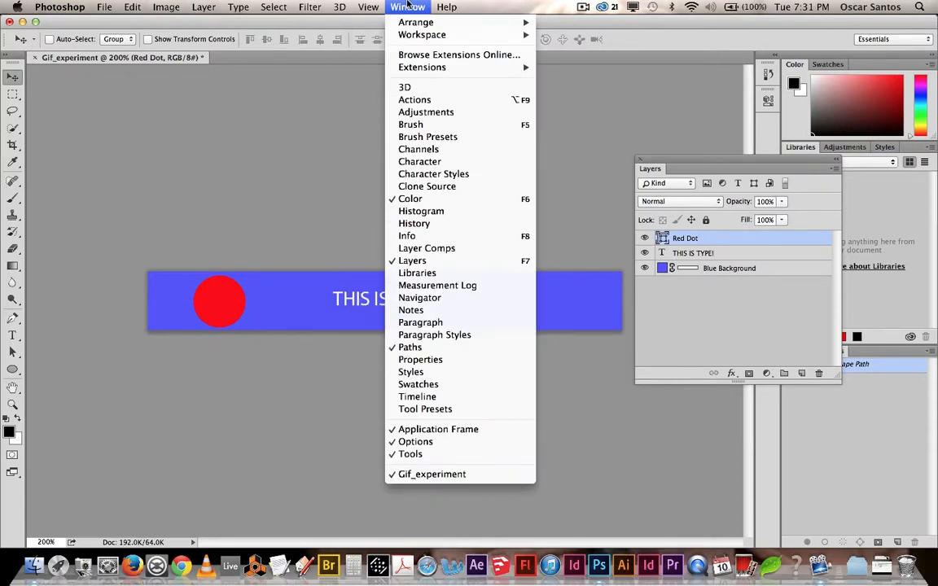
left_click(460, 399)
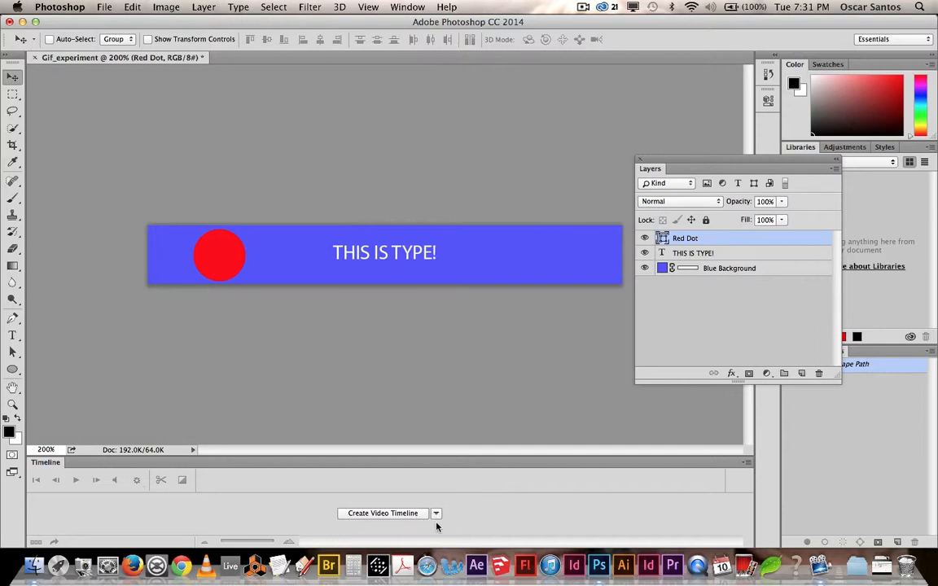
left_click(437, 515)
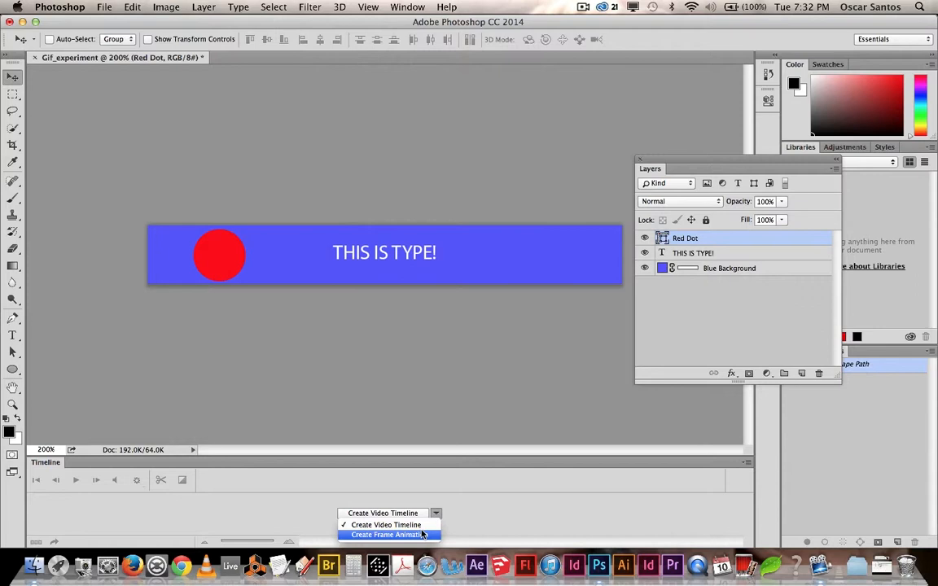
left_click(422, 534)
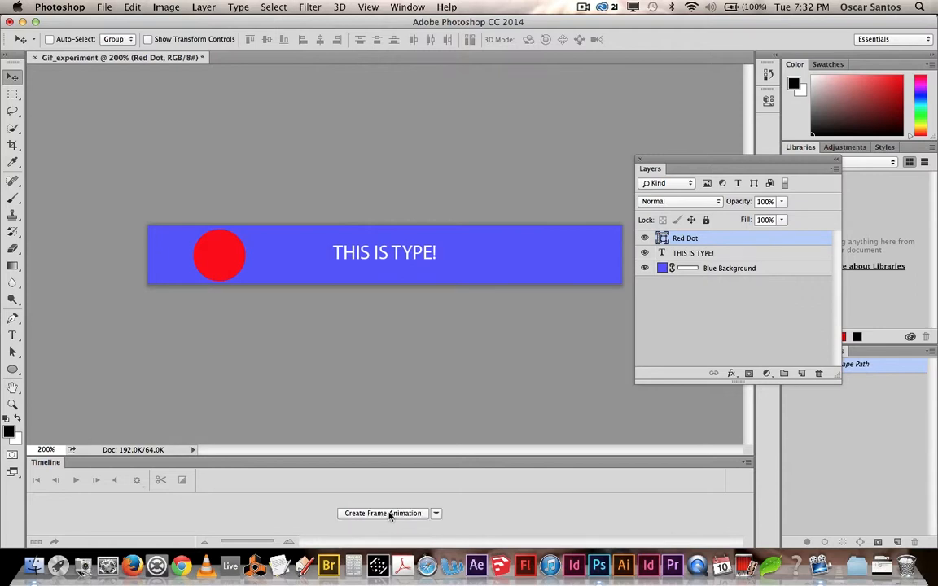
left_click(389, 514)
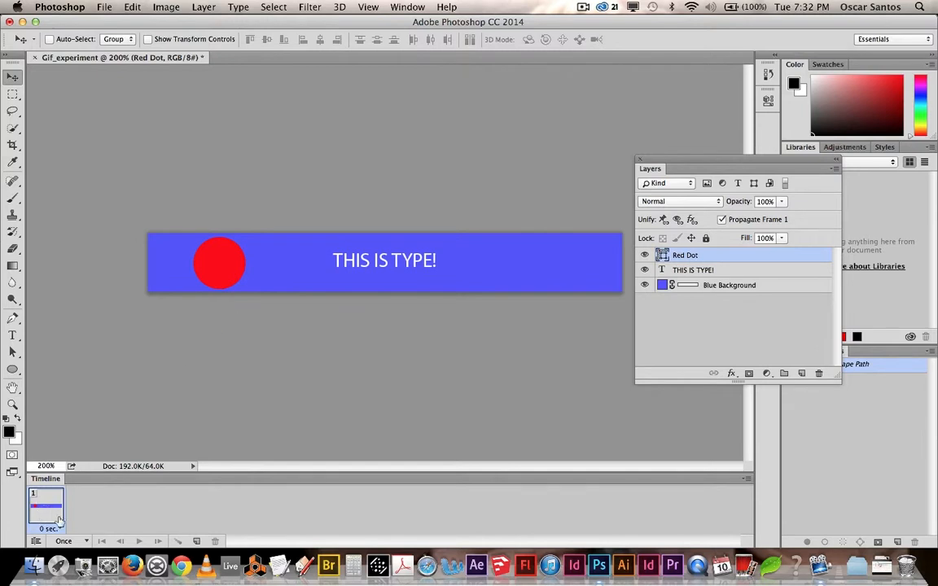
Step: Duplicate the first frame with the Red Dot layer hidden in the copy, and compare the two frames
left_click(197, 541)
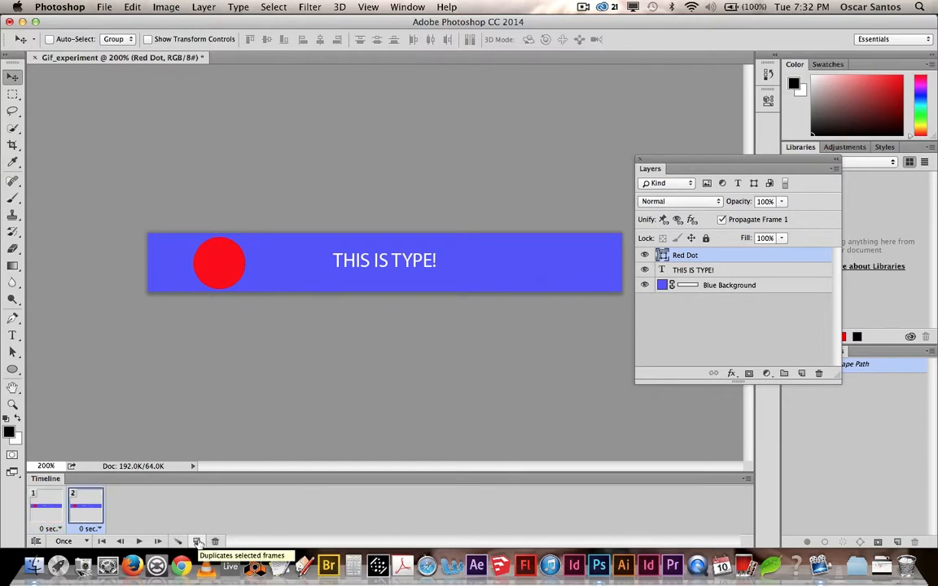
left_click(644, 256)
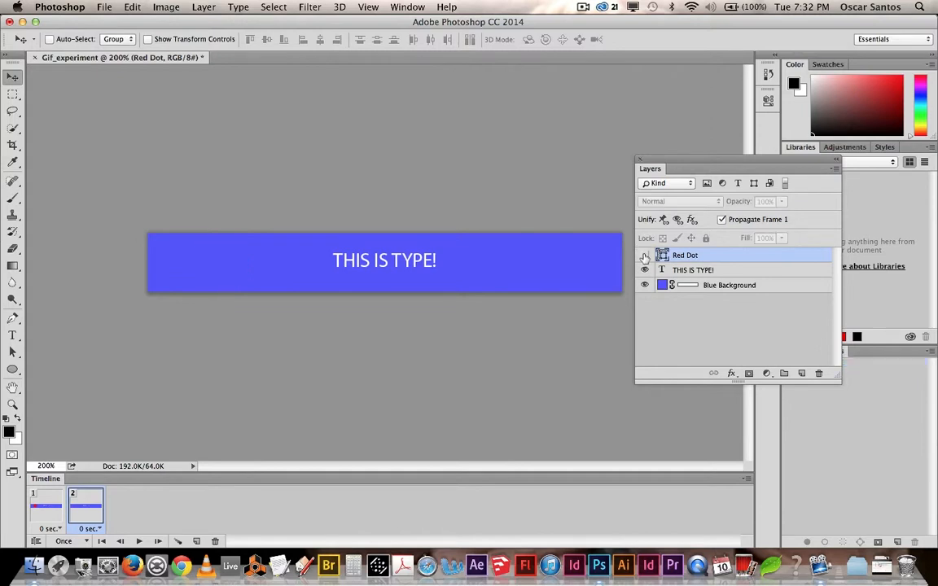
left_click(46, 512)
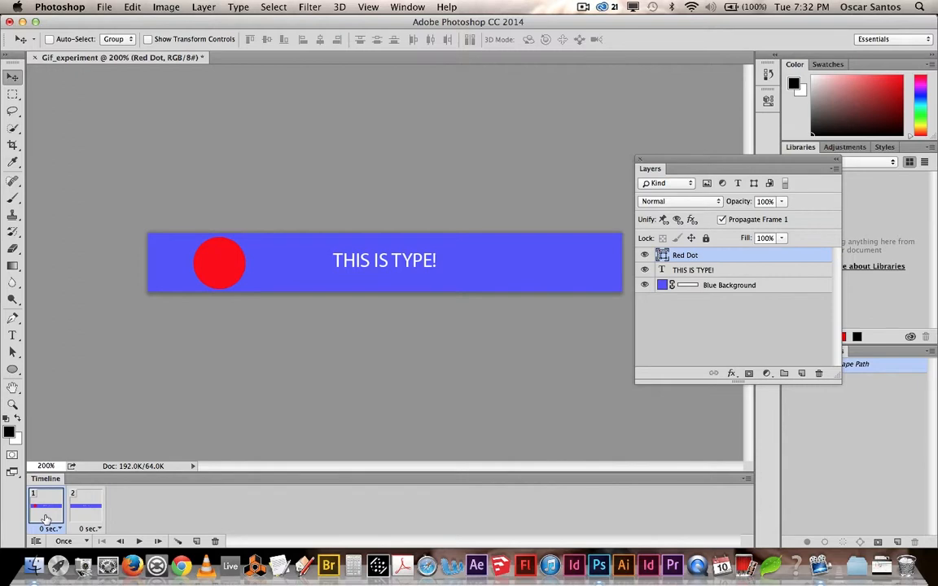
left_click(87, 508)
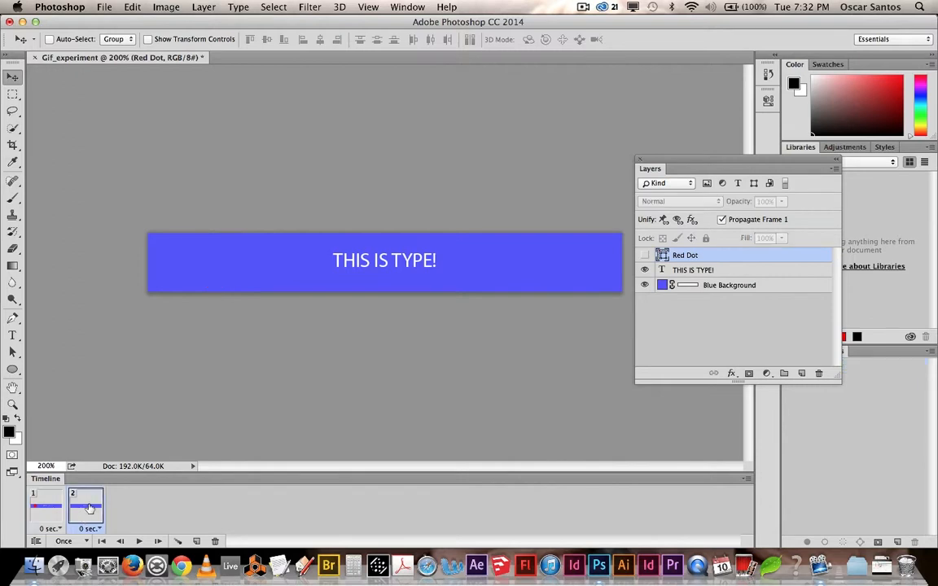
left_click(45, 509)
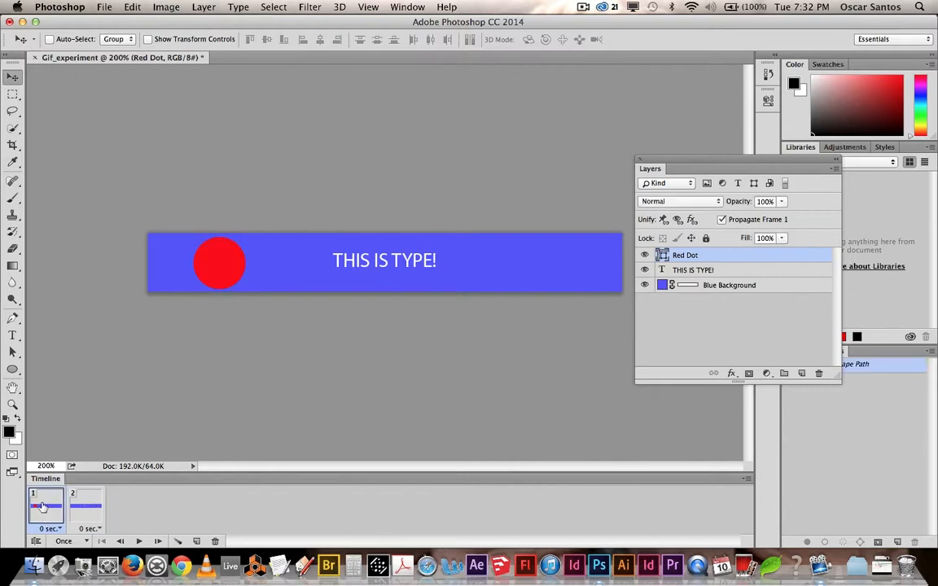
left_click(81, 513)
left_click(59, 513)
left_click(73, 512)
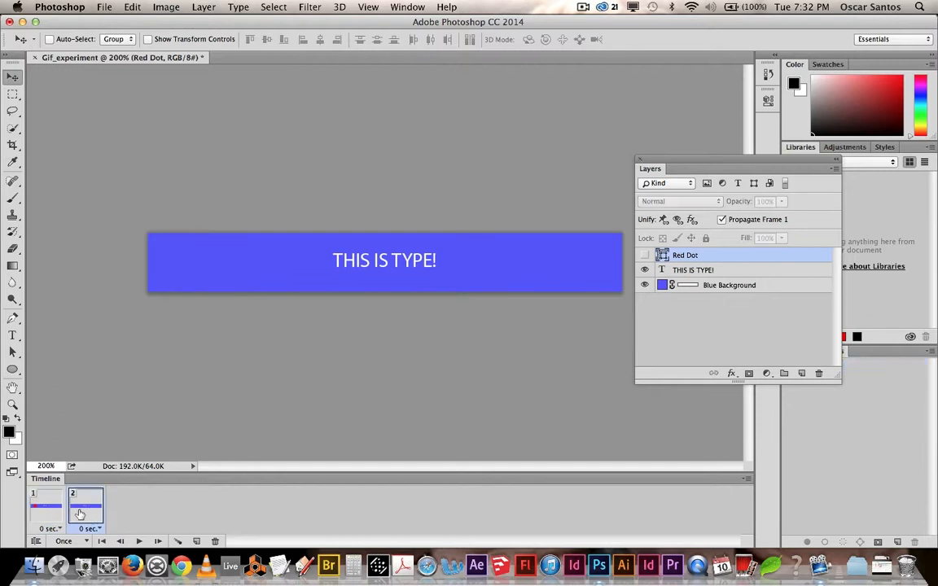
Step: Set the delay of frames 1 and 2 to 0.5 seconds each
left_click(52, 511)
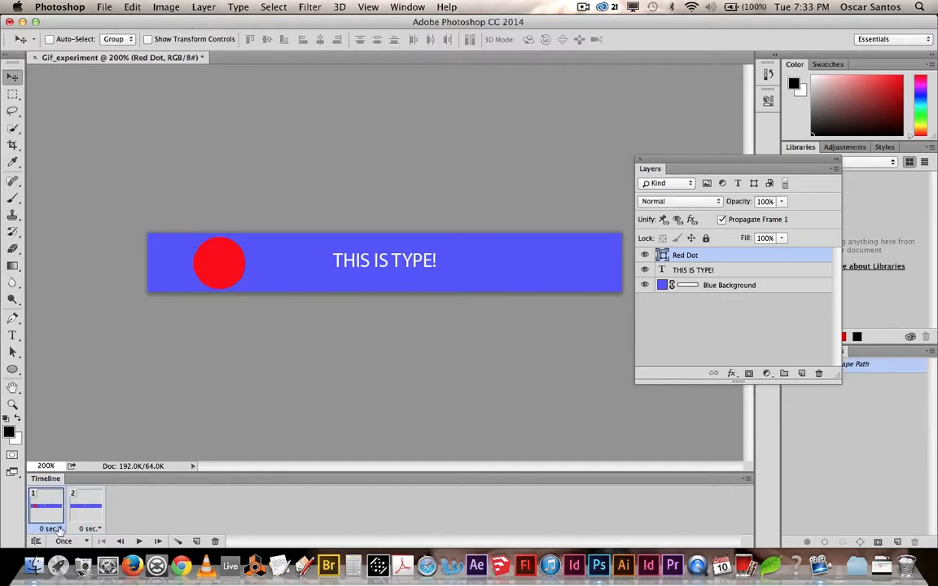
left_click(59, 528)
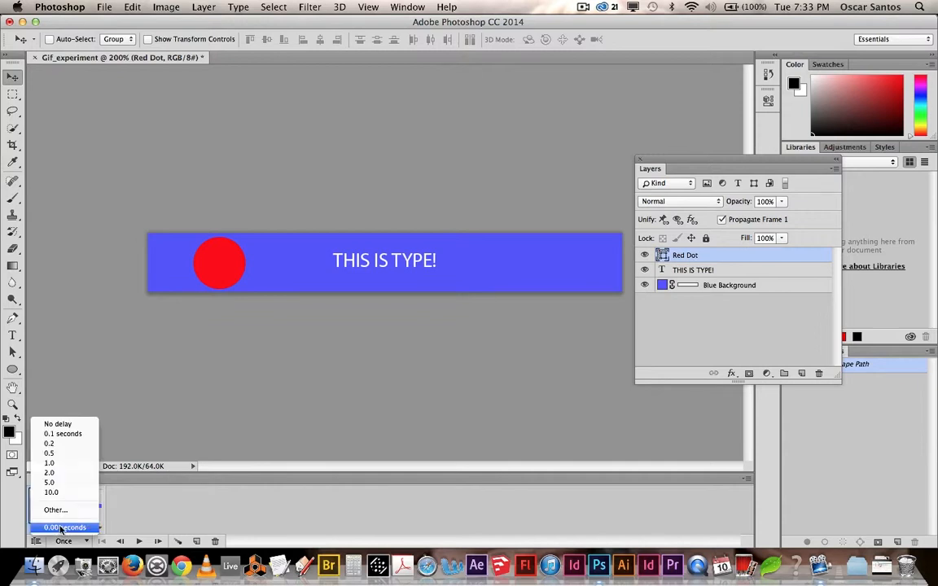
left_click(61, 453)
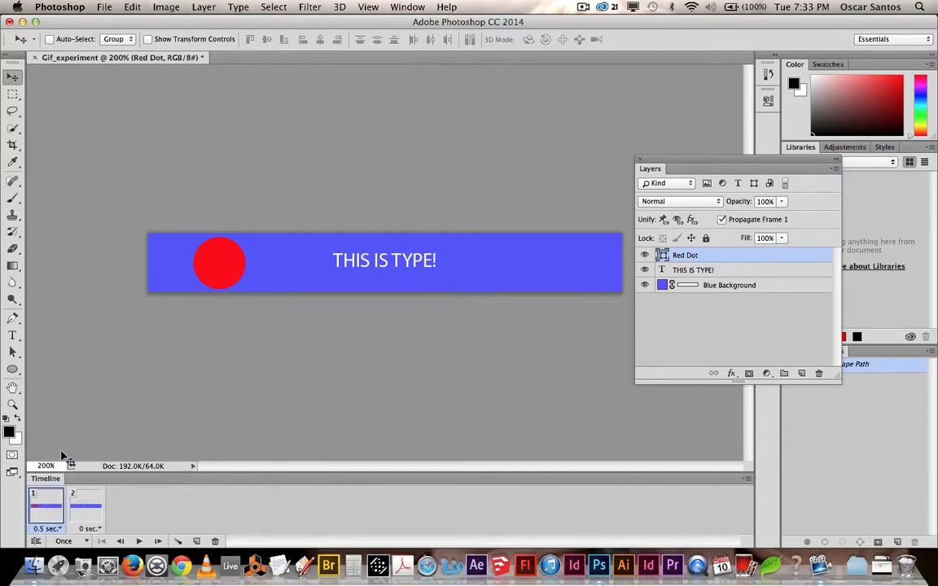
left_click(99, 527)
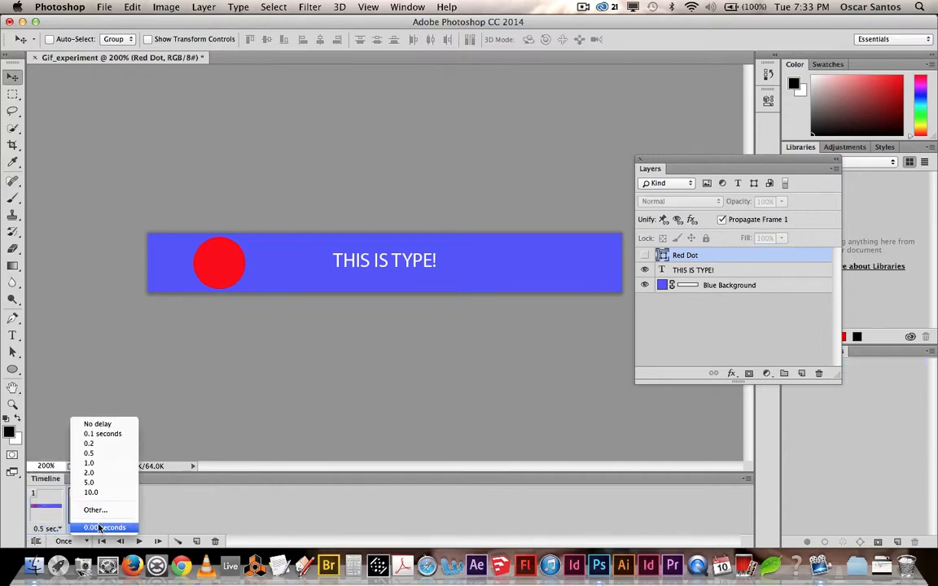
left_click(115, 457)
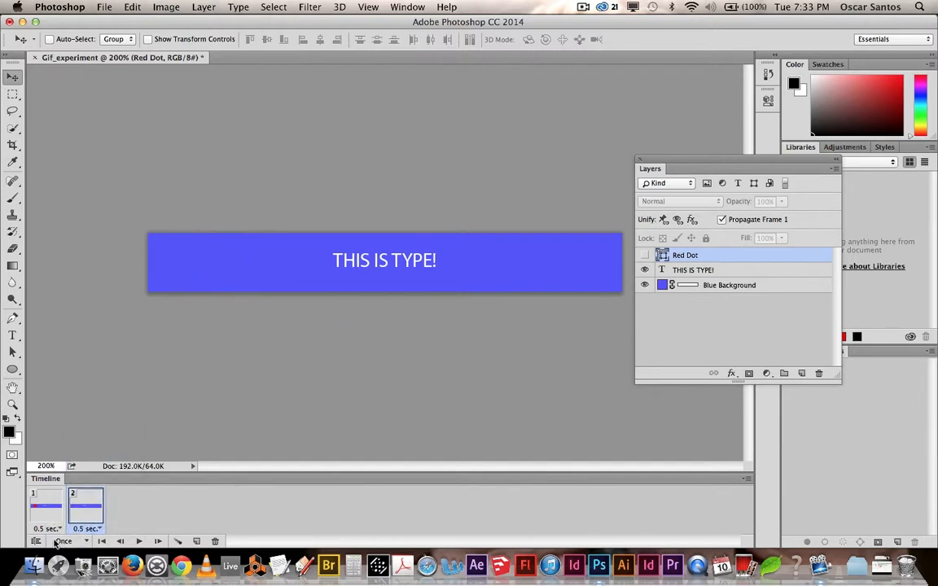
Step: Set the animation to loop Forever and preview the blinking dot
left_click(87, 542)
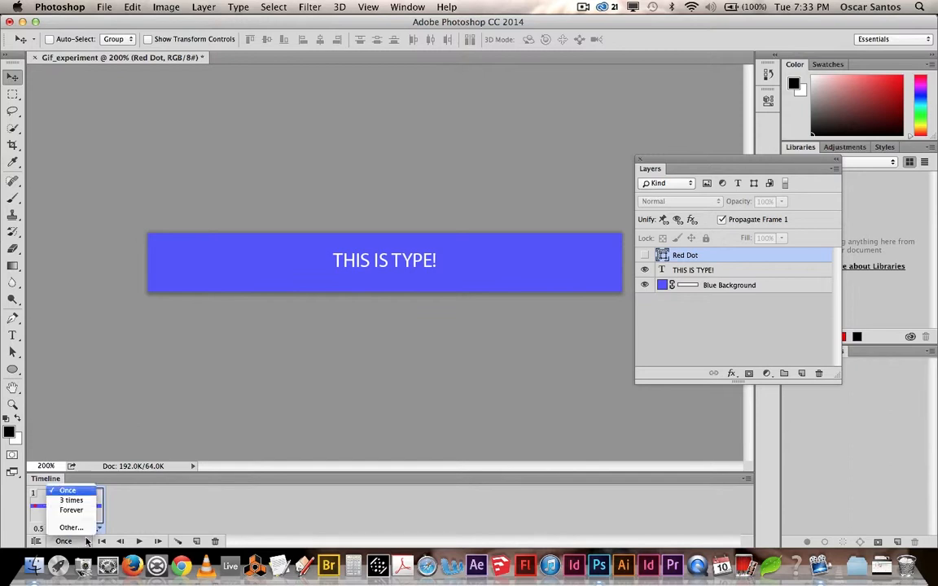
left_click(70, 509)
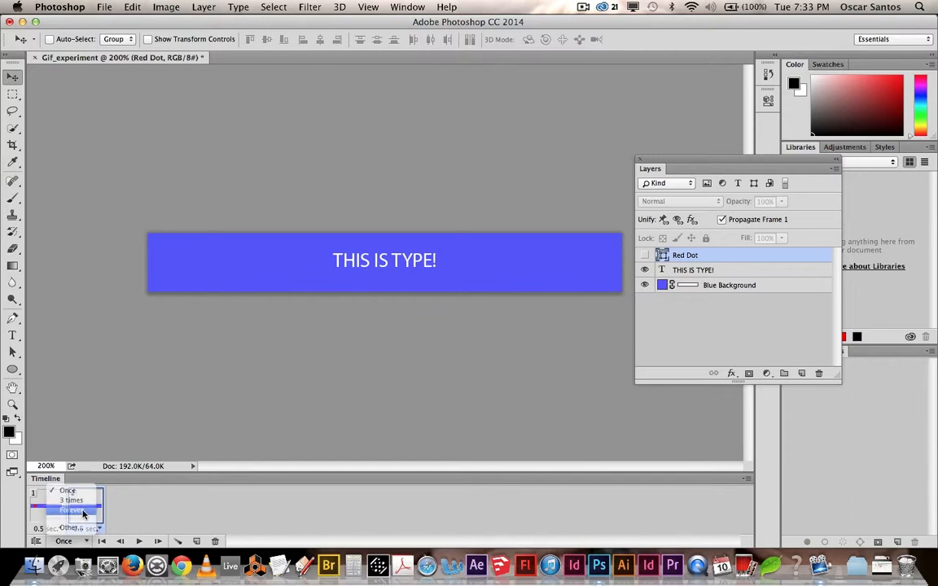
left_click(140, 541)
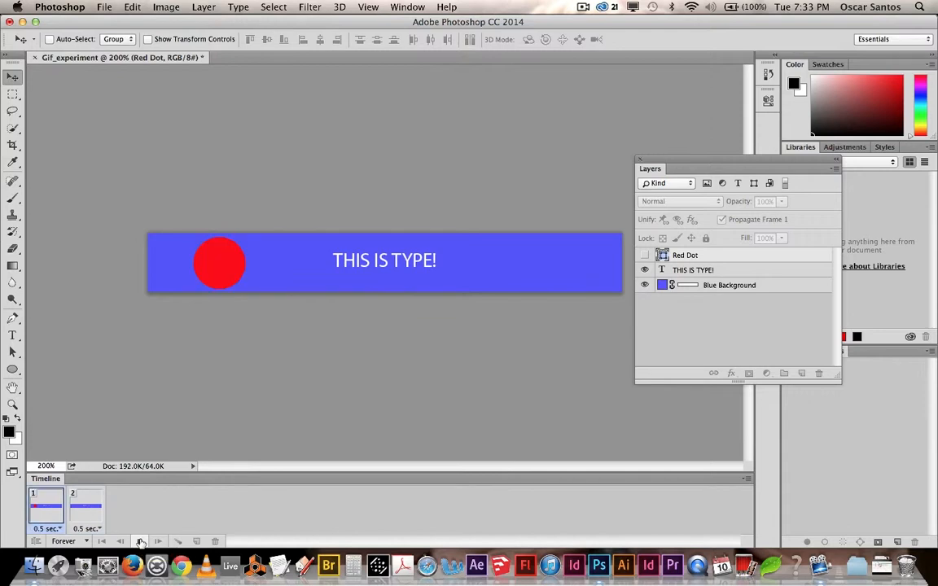
left_click(140, 542)
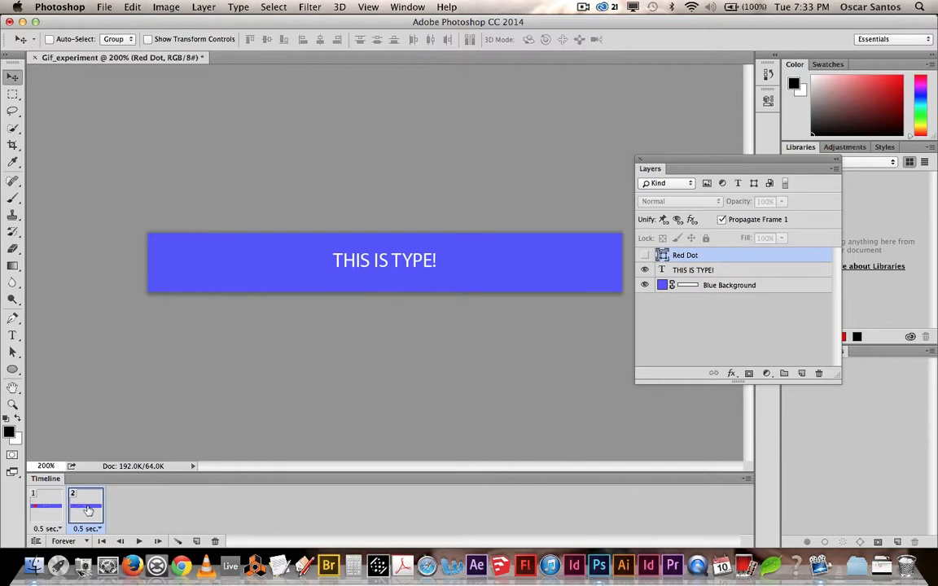
Step: Duplicate frame 2 and move the "THIS IS TYPE!" text to the right end of the banner in frame 3
left_click(198, 541)
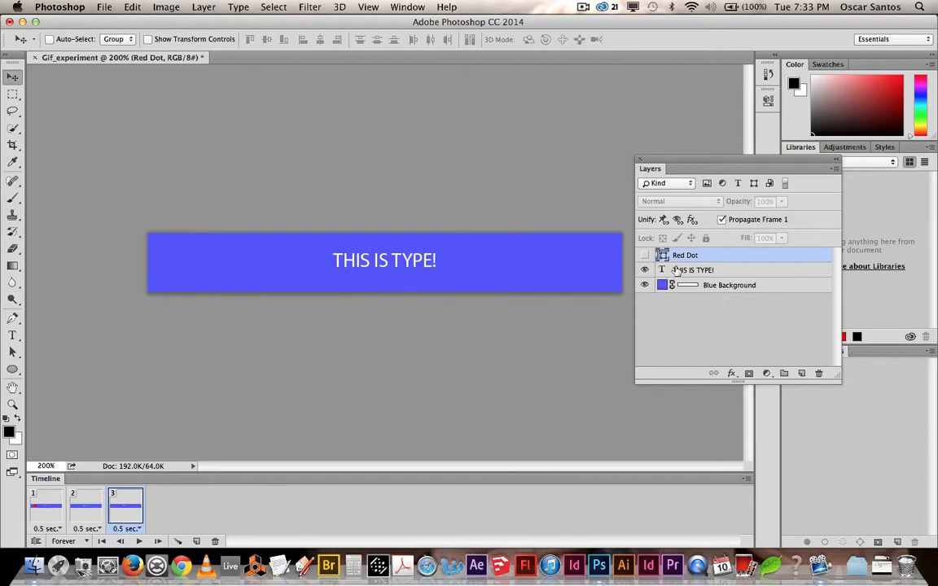
left_click(675, 271)
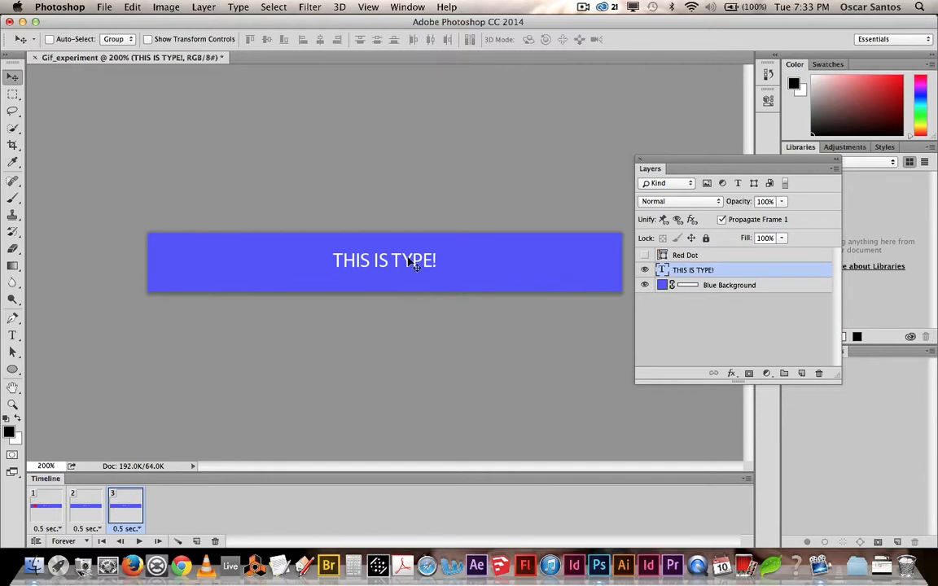
left_click_drag(408, 262, 592, 270)
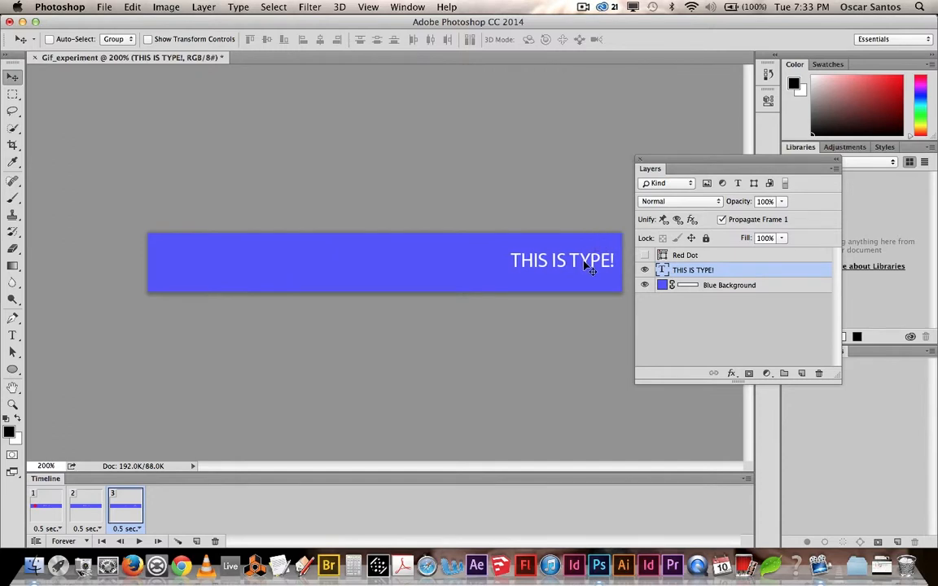
Step: Play the three-frame animation and compare the text position between frames 2 and 3
left_click(138, 540)
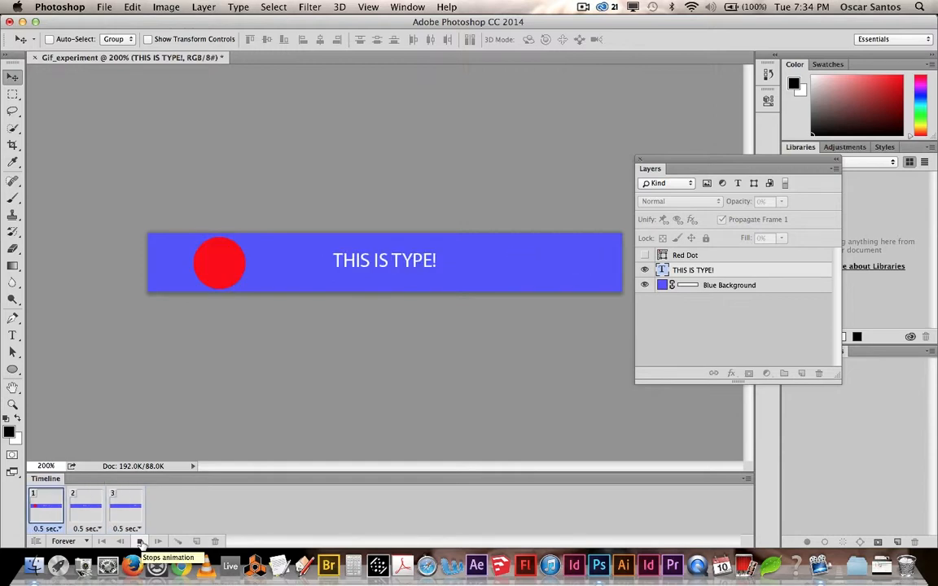
left_click(140, 542)
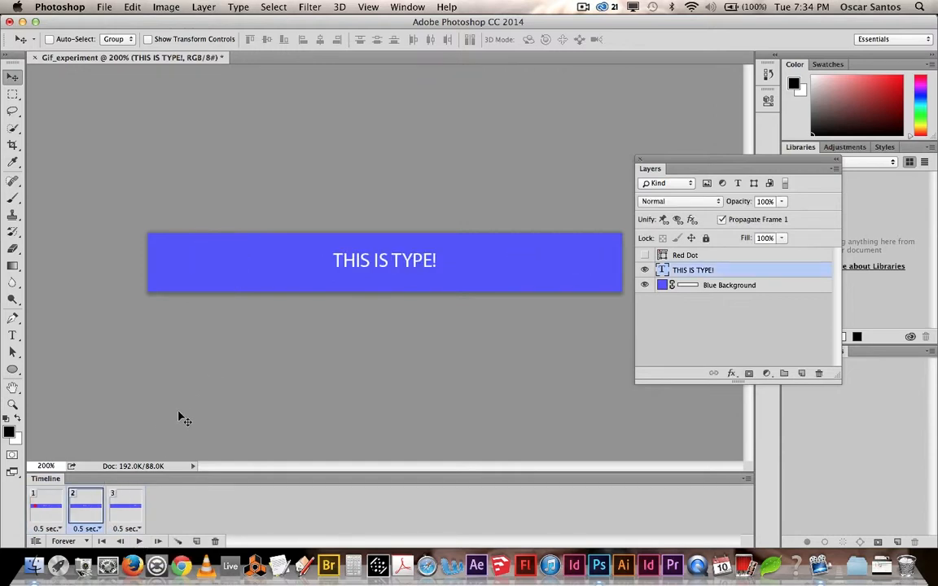
left_click(135, 523)
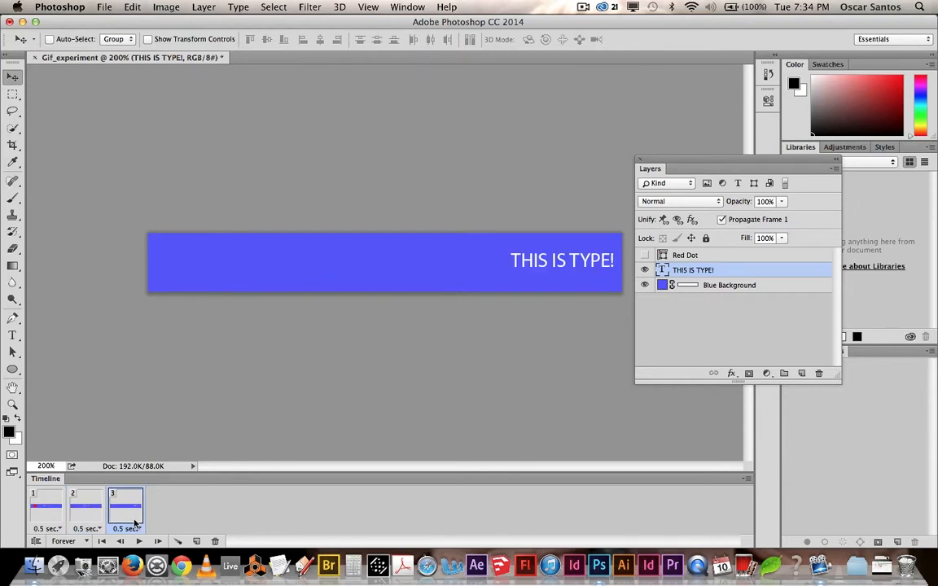
left_click(86, 509)
left_click(115, 510)
Step: Tween frames 2 and 3 with 5 added frames for all layers, including position, opacity and effects
left_click(91, 517)
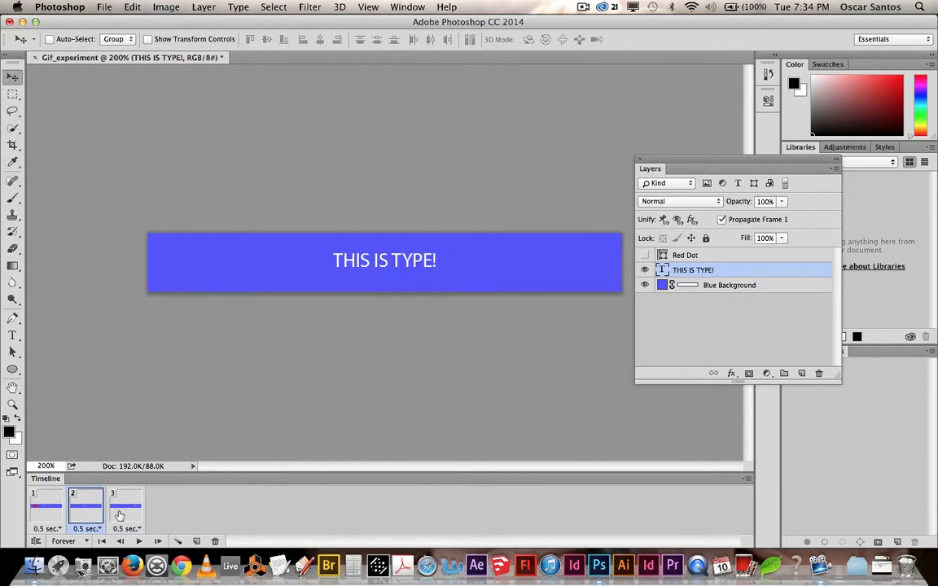
left_click(124, 514, "shift")
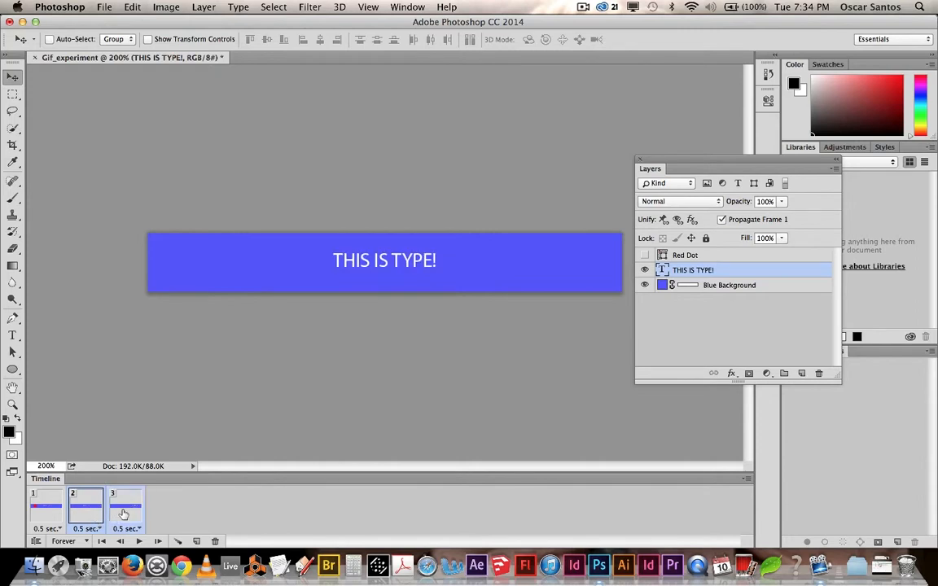
left_click(178, 542)
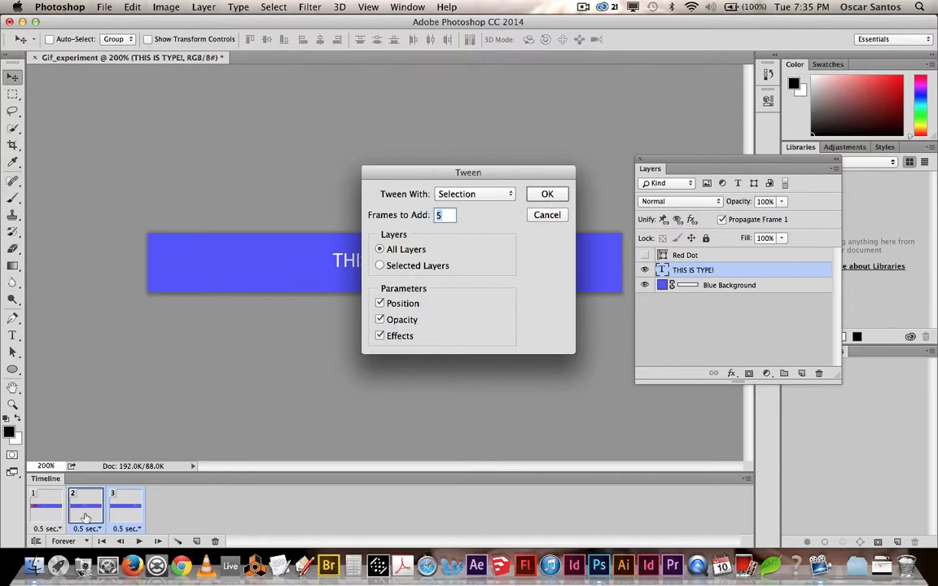
left_click(546, 195)
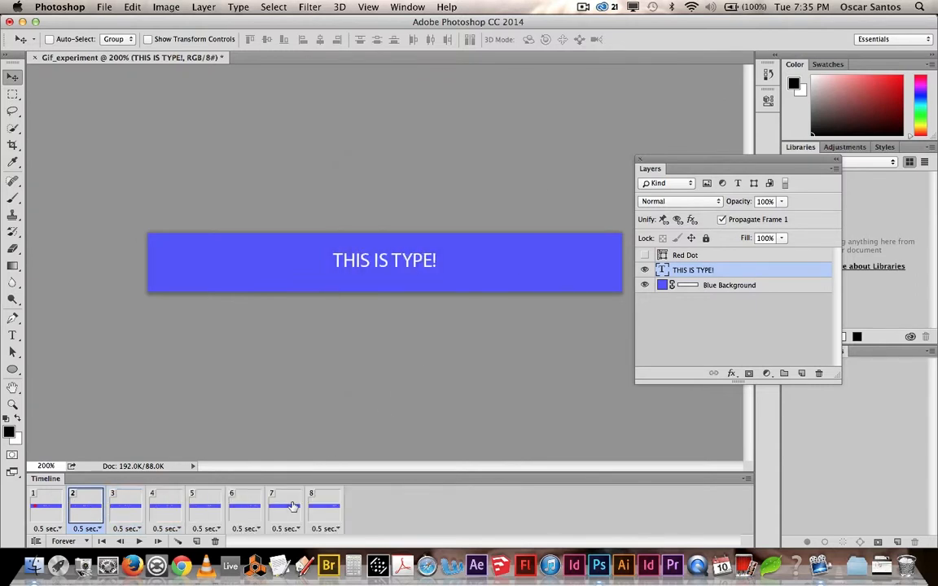
Step: Play the eight-frame animation to review the sliding text, and inspect frame 2
left_click(140, 542)
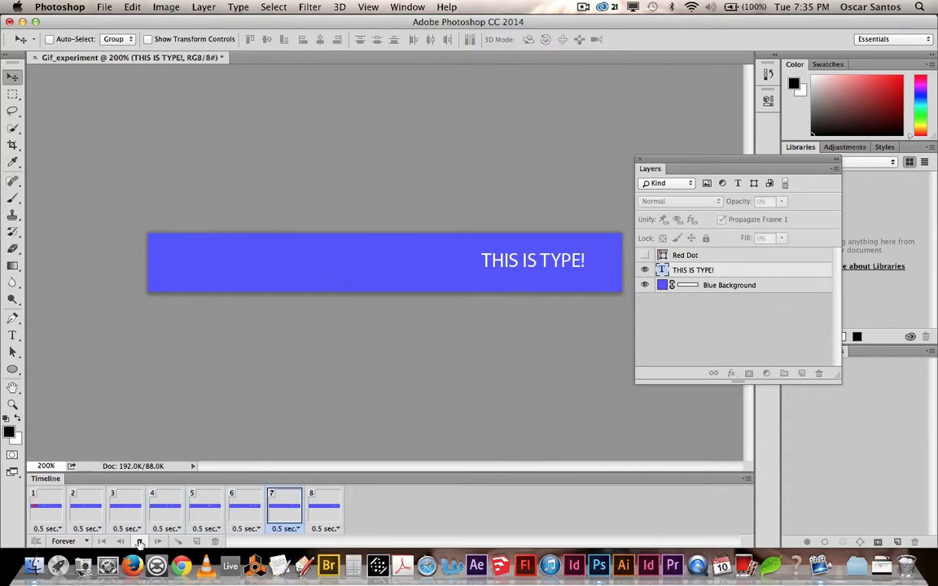
left_click(139, 542)
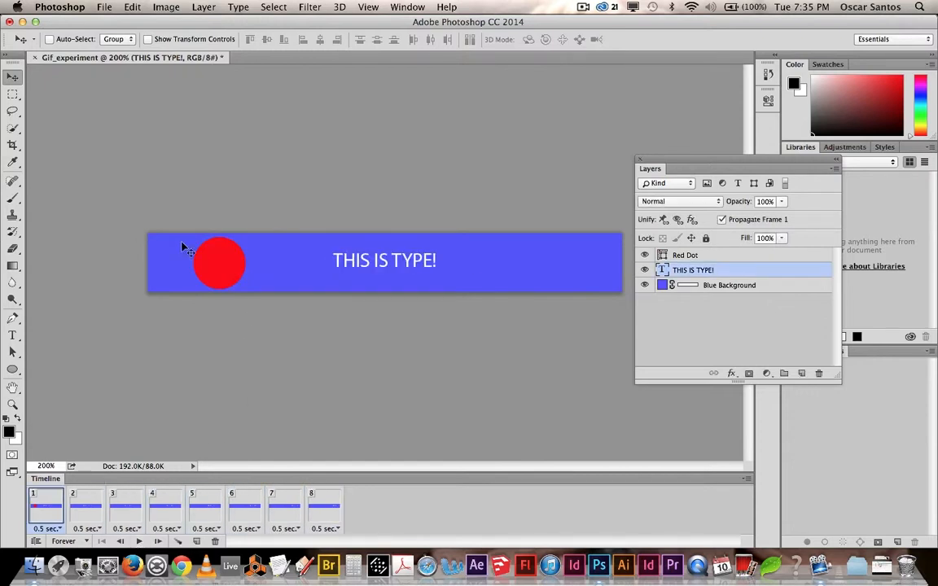
left_click(78, 507)
left_click(82, 502)
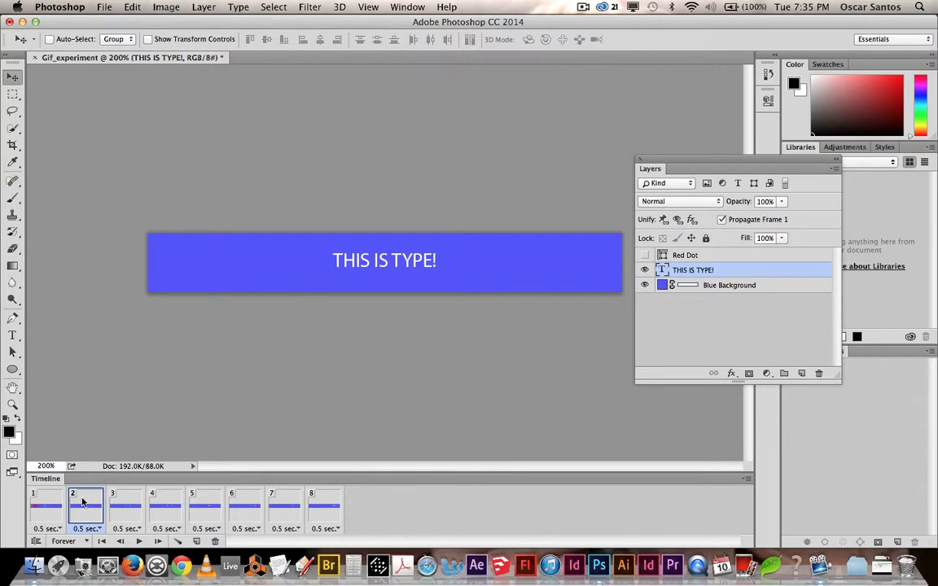
Step: Tween frames 1 and 2 with 5 added frames for all layers, including position, opacity and effects, and preview the animation
left_click(46, 505)
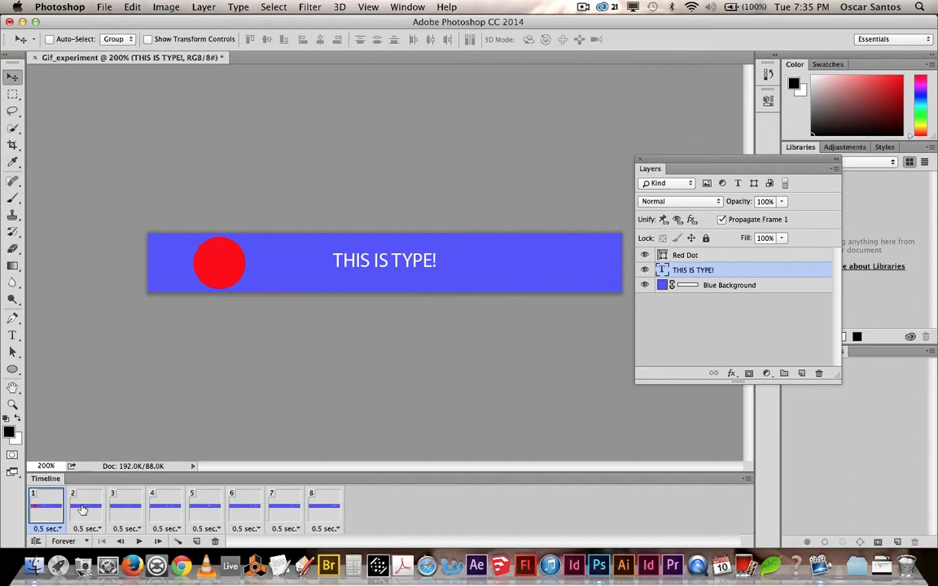
left_click(82, 510, "shift")
left_click(177, 541)
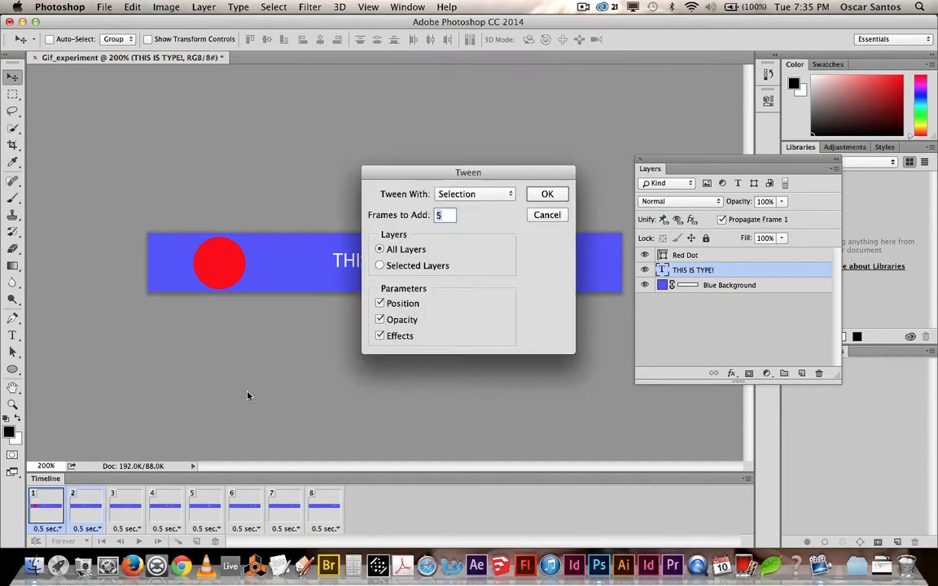
double_click(451, 216)
left_click(546, 194)
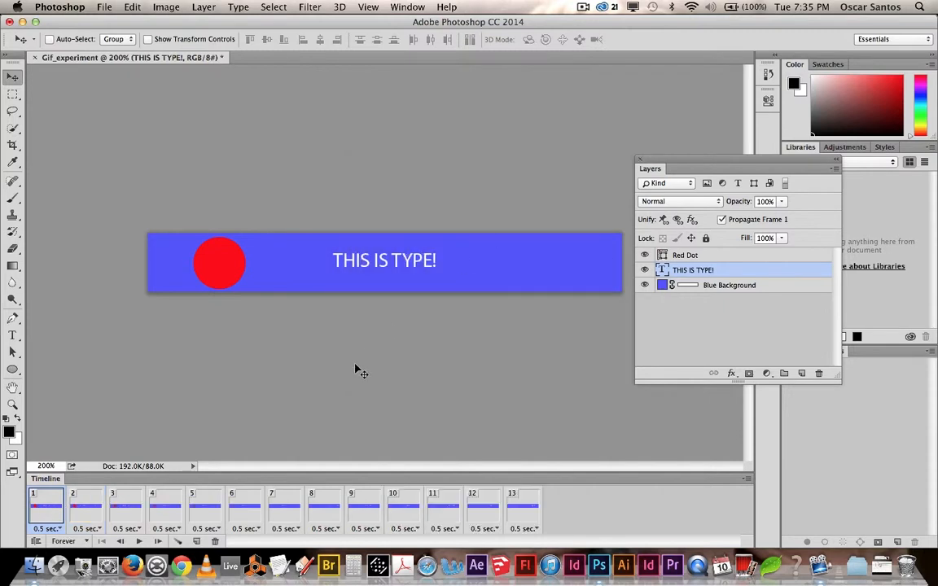
left_click(138, 540)
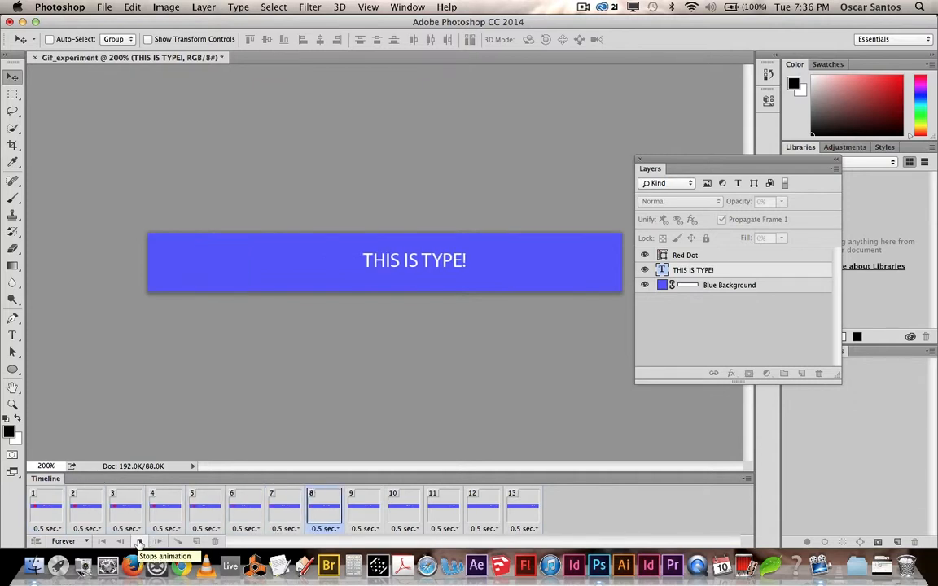
left_click(140, 542)
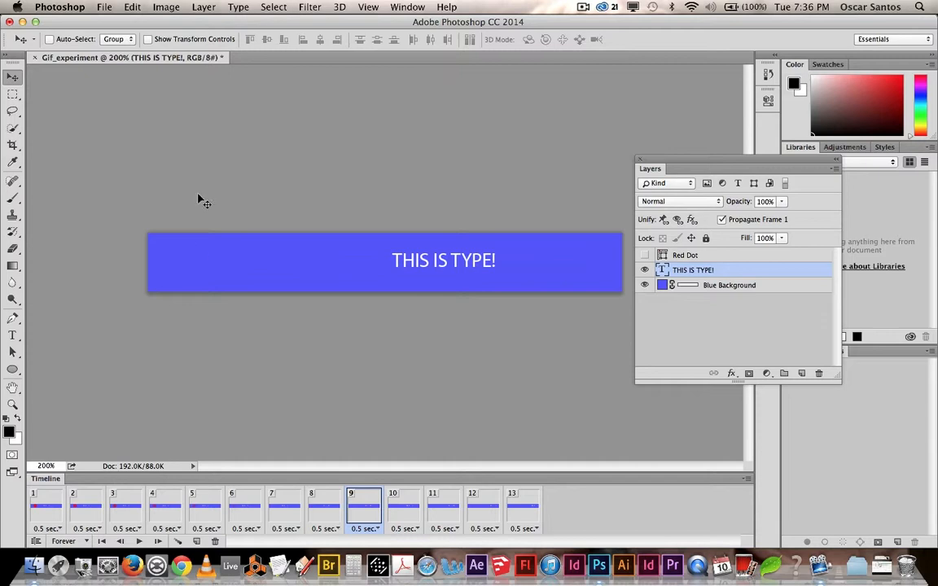
Step: Open the Save for Web export with a 4-Up comparison and apply the GIF 128 Dithered preset
left_click(104, 7)
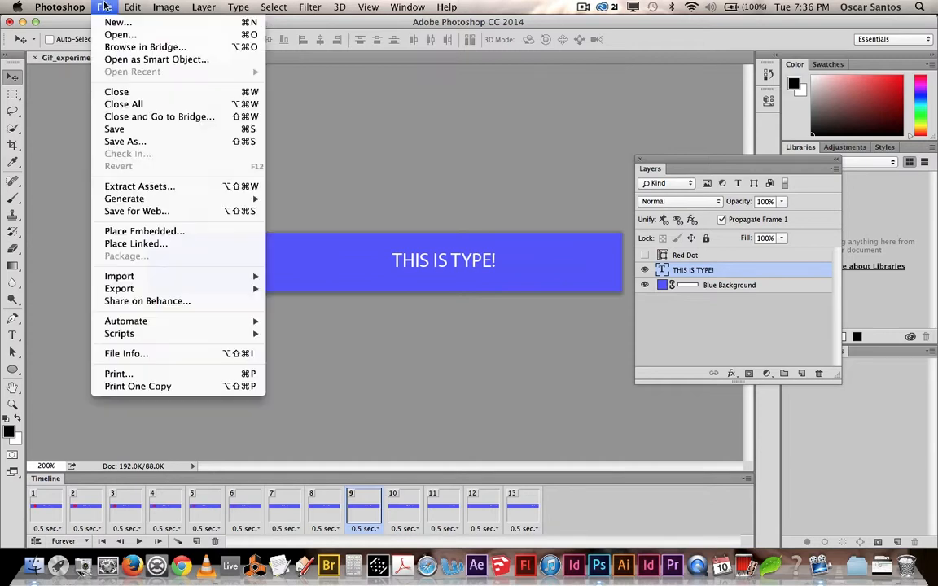
left_click(162, 213)
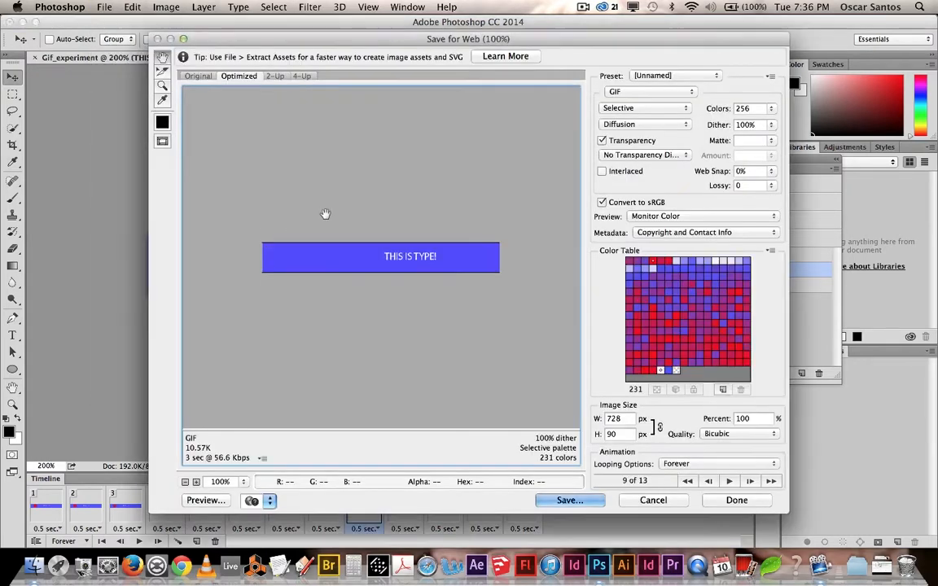
left_click(301, 76)
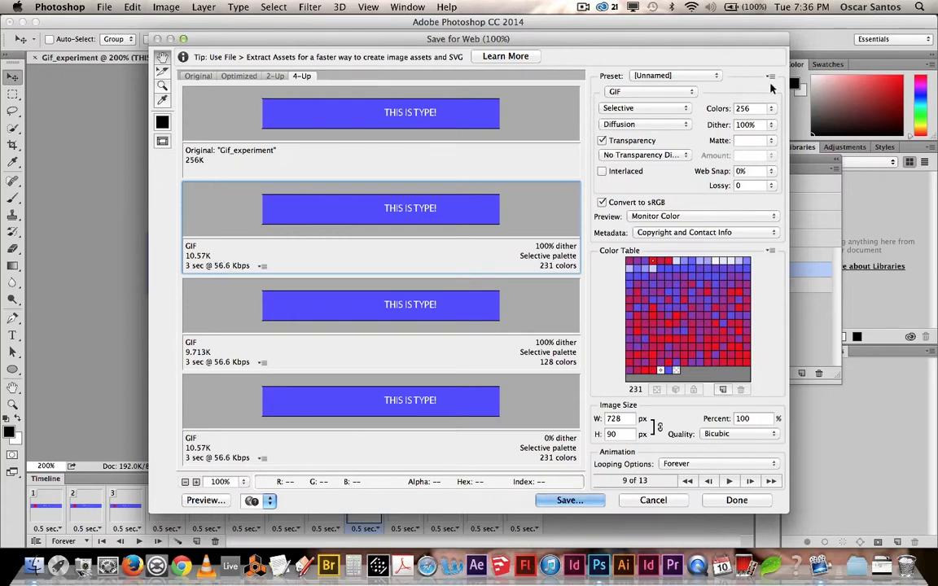
left_click(715, 76)
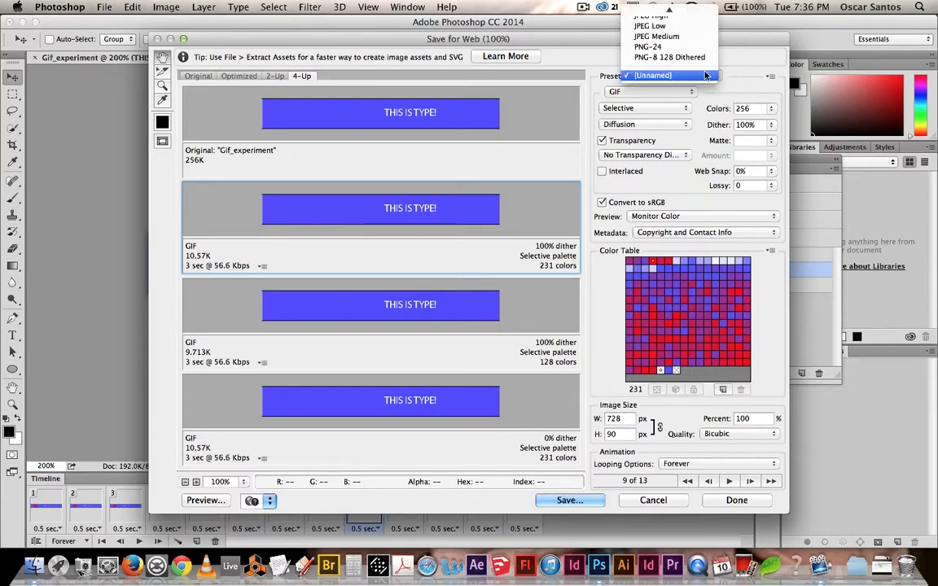
scroll(696, 41, "up", 4)
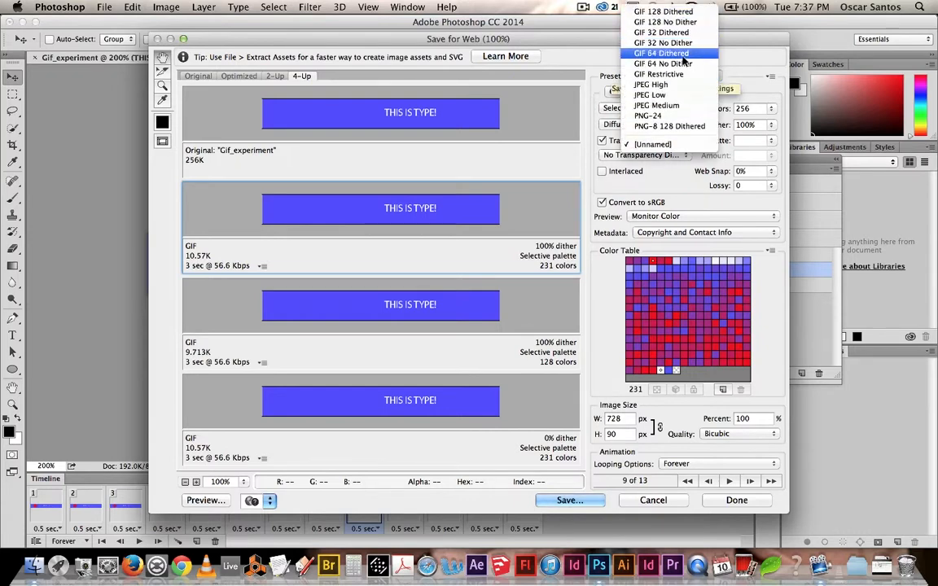
left_click(688, 13)
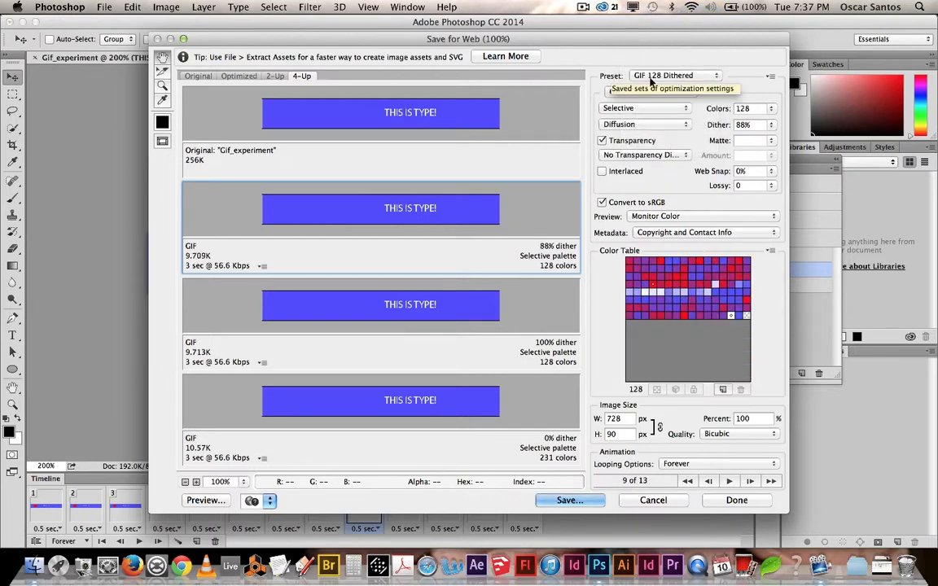
Step: Repopulate the comparison views and keep the GIF 128 Dithered preset for the export
left_click(769, 76)
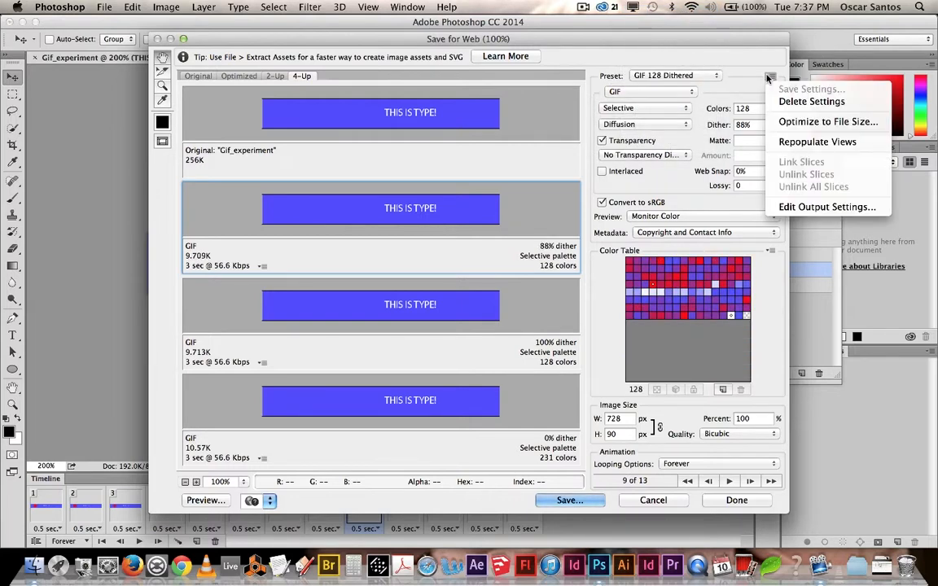
left_click(794, 144)
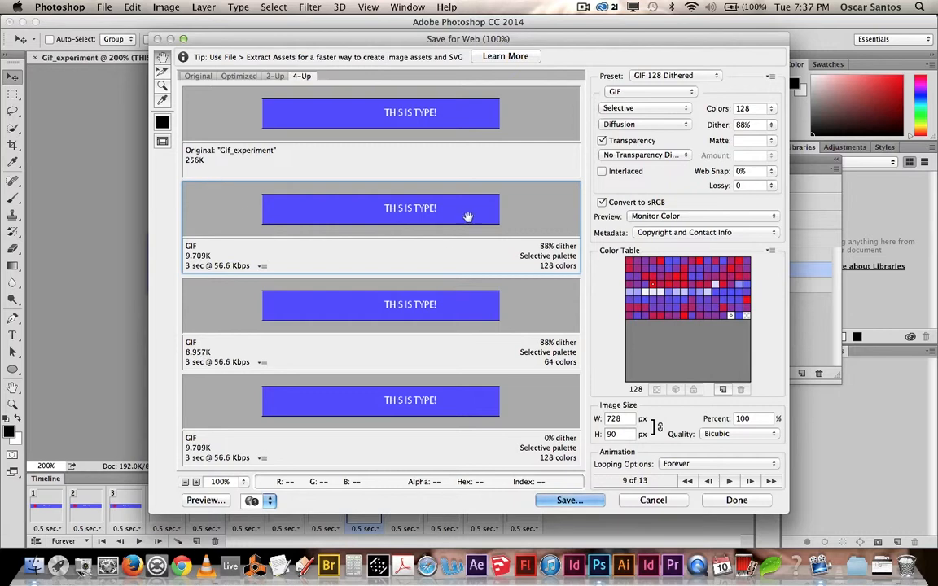
left_click(659, 77)
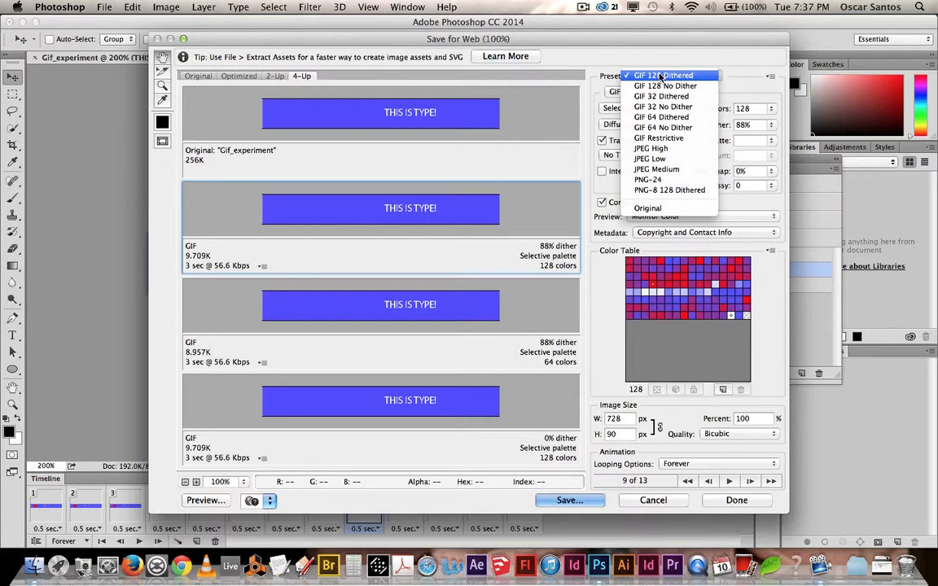
left_click(659, 76)
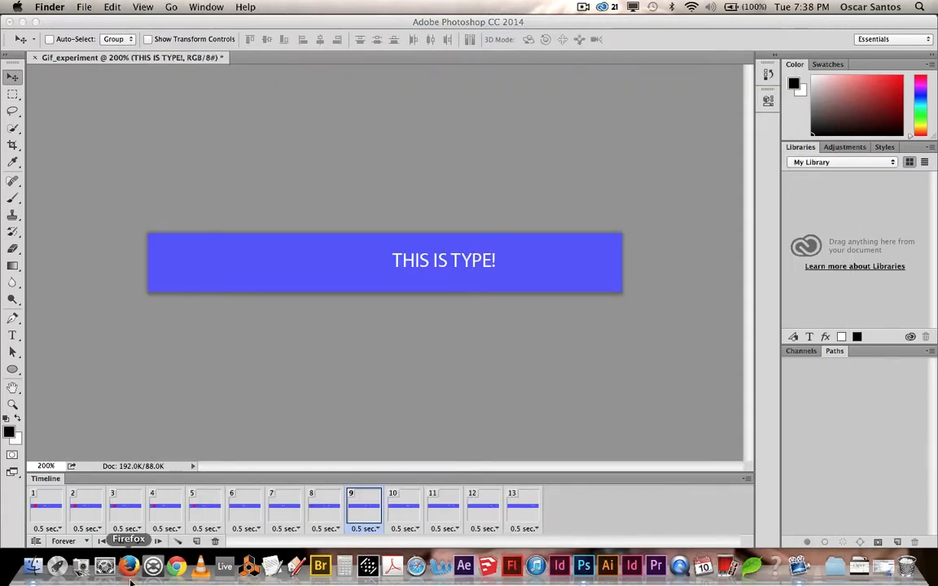
Step: Switch to Firefox and open Gif_experiment.gif from the Gif Experiment folder
left_click(130, 578)
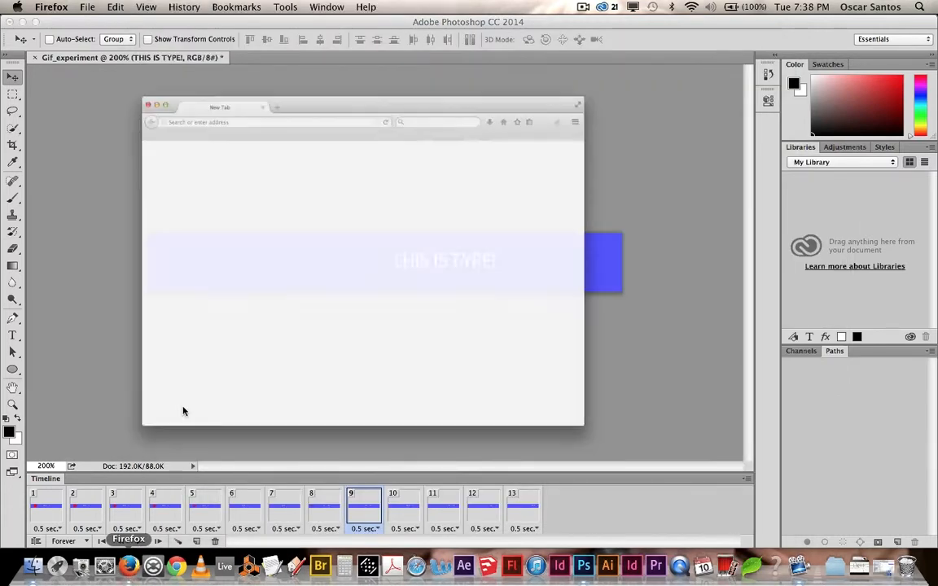
left_click(89, 7)
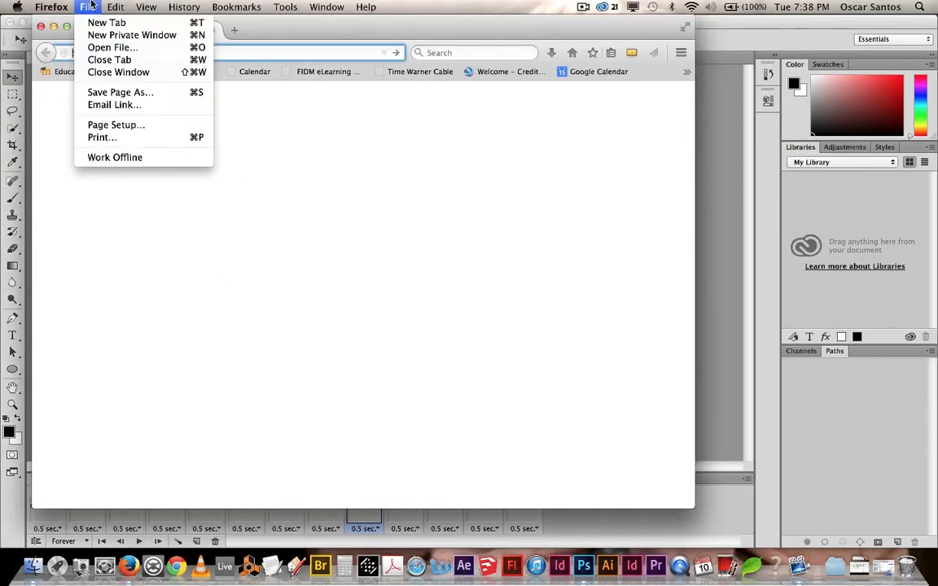
left_click(99, 47)
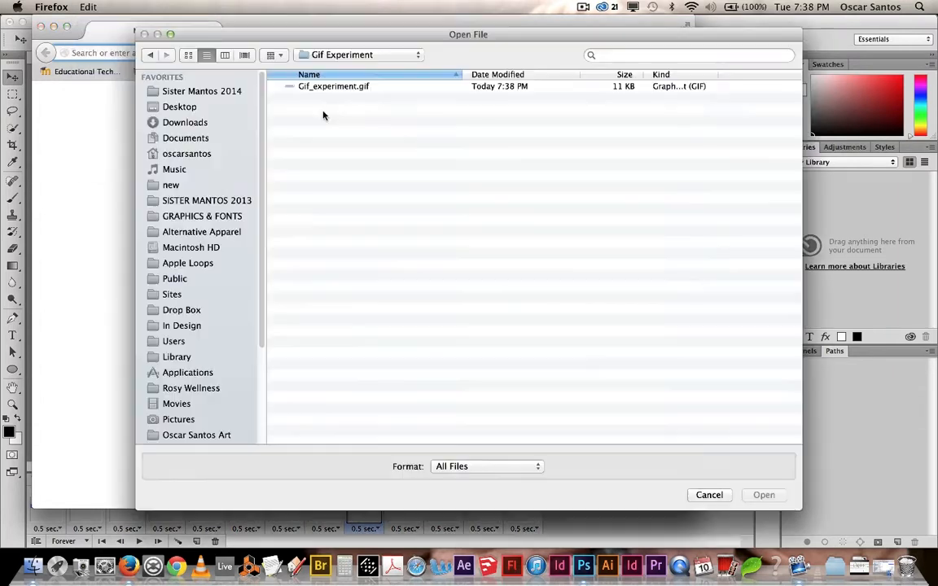
left_click(335, 88)
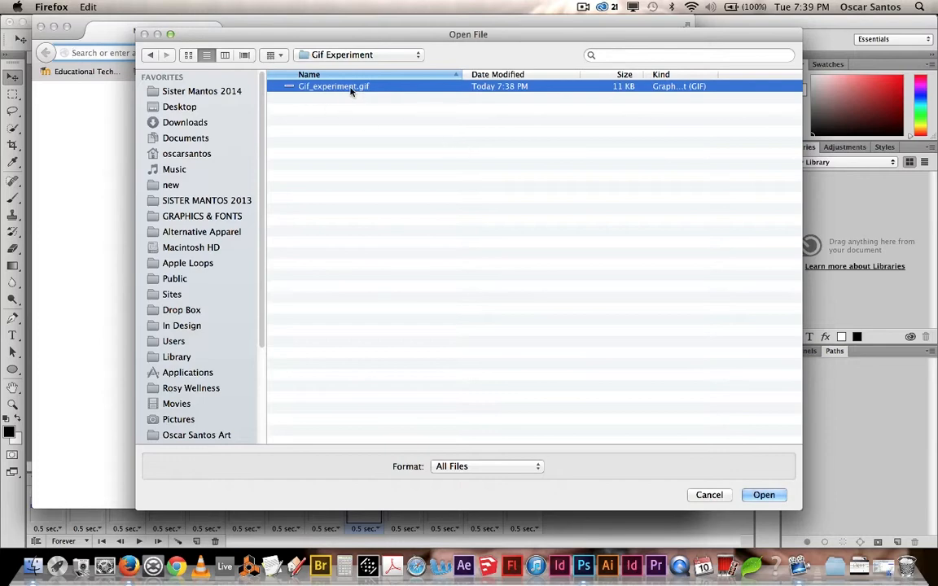
left_click(763, 495)
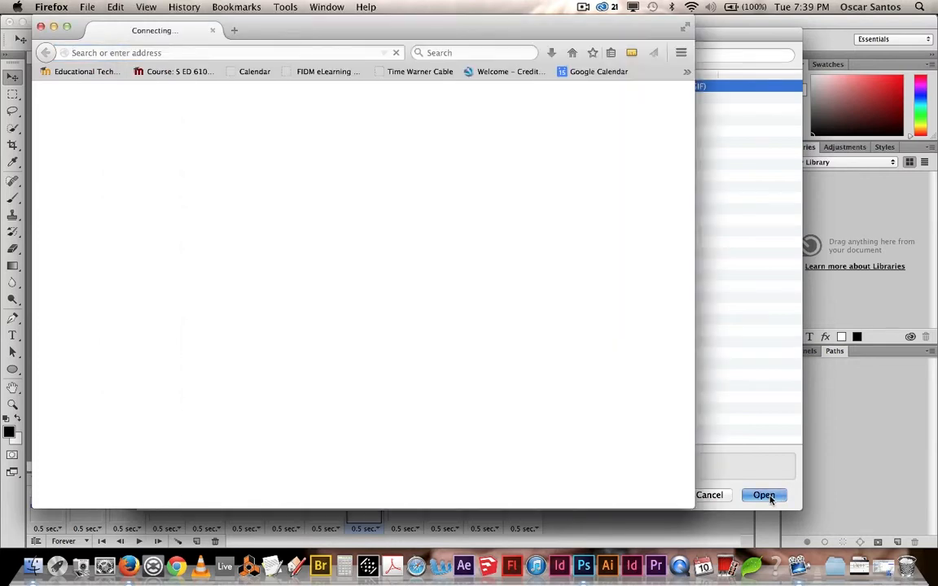